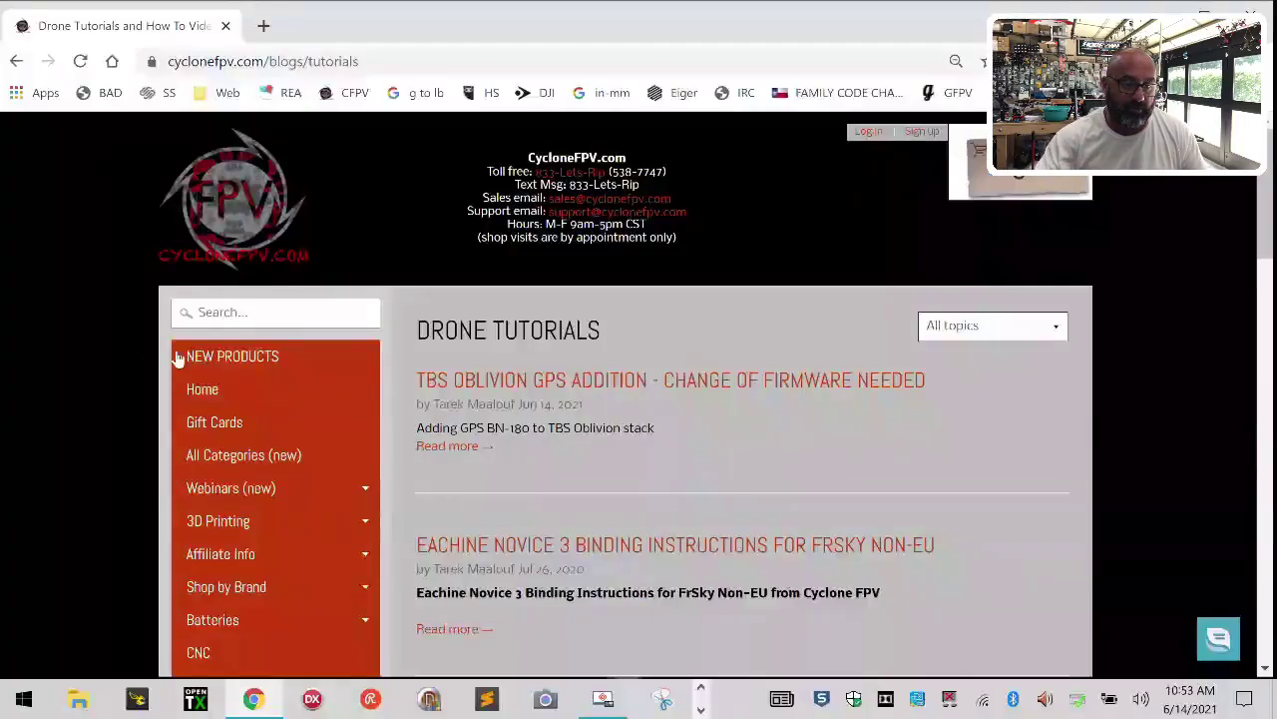
# Step: Open the TBS Oblivion GPS Addition article from the site's News, Tutorials, Videos section
pyautogui.click(17, 62)
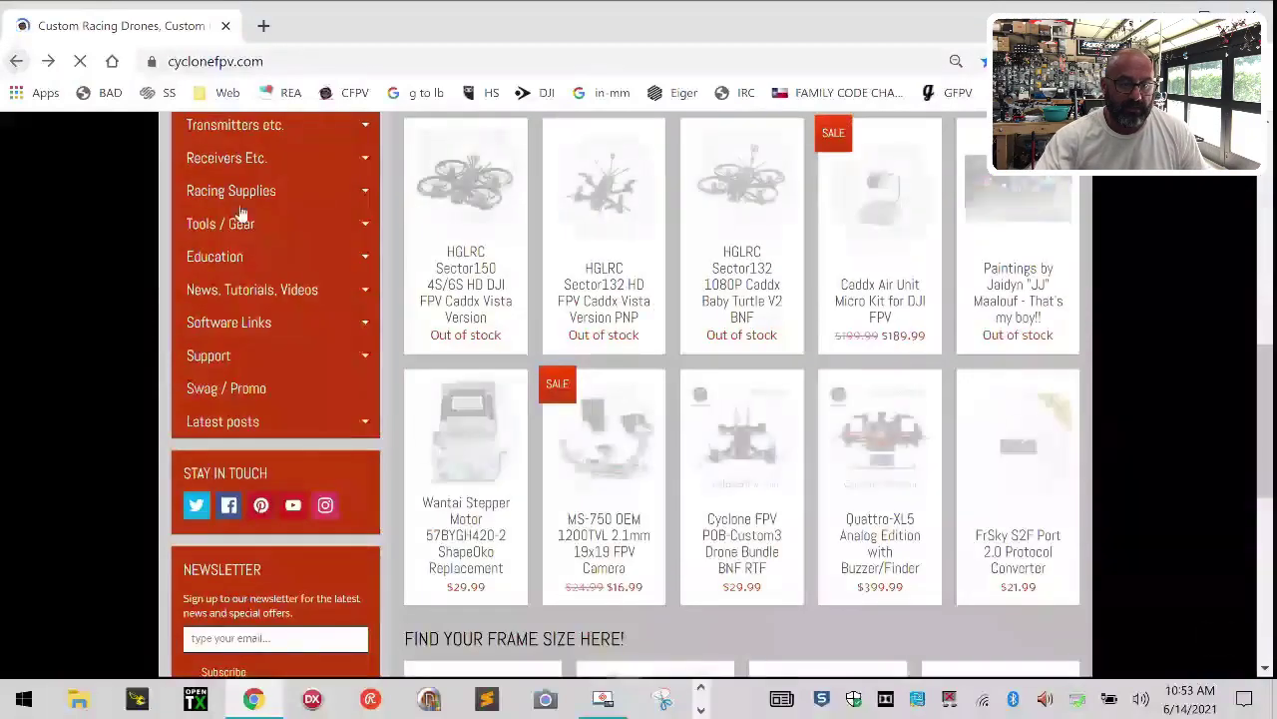
pyautogui.scroll(-4, 340, 399)
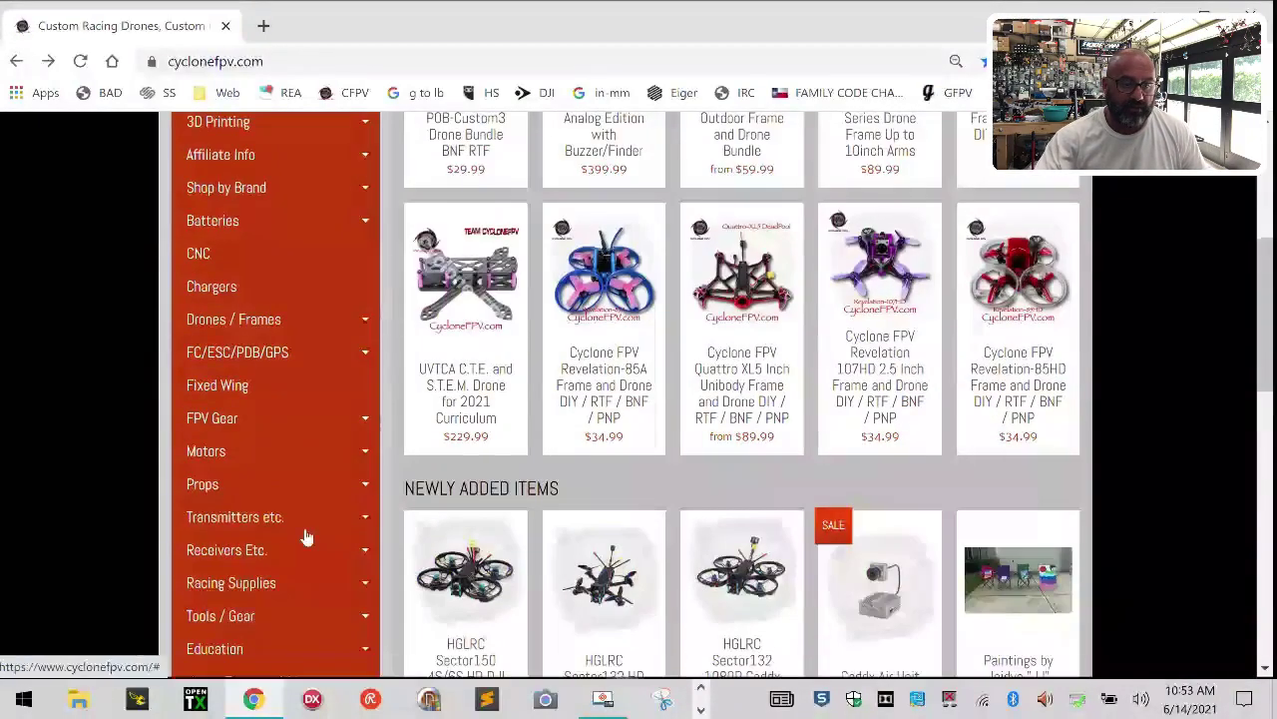
pyautogui.scroll(-2, 355, 639)
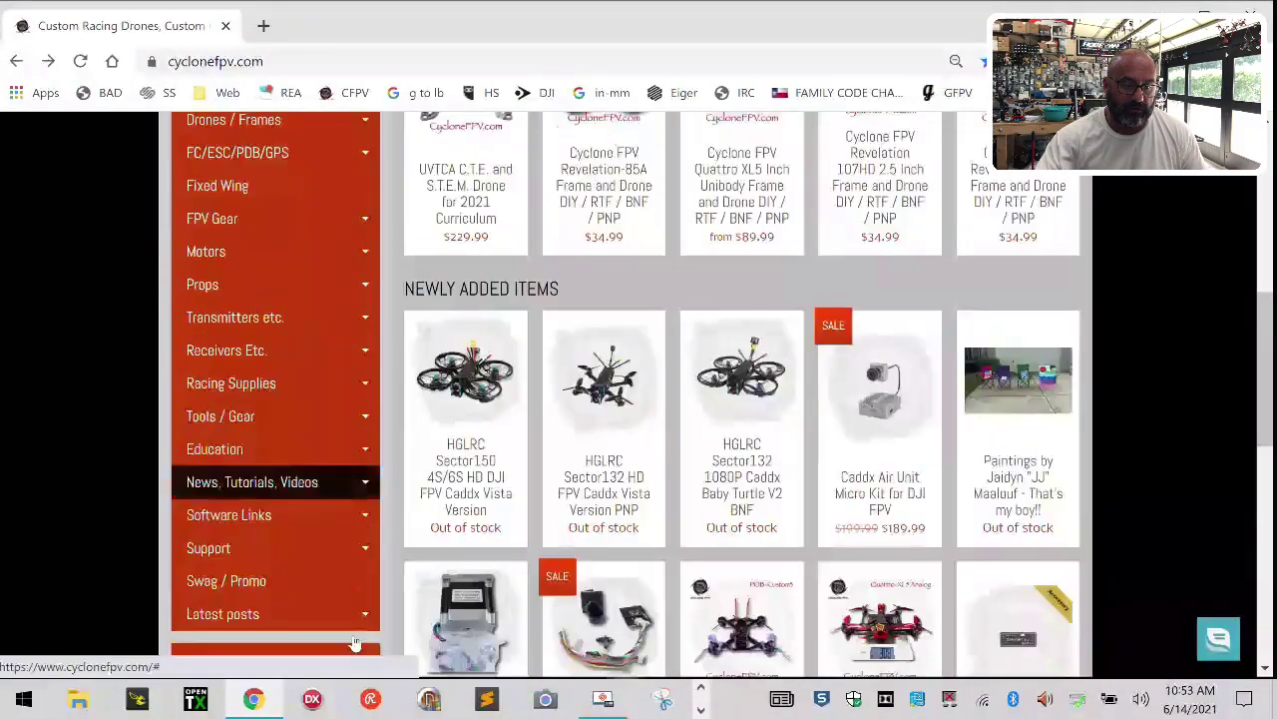
pyautogui.click(363, 484)
pyautogui.click(231, 531)
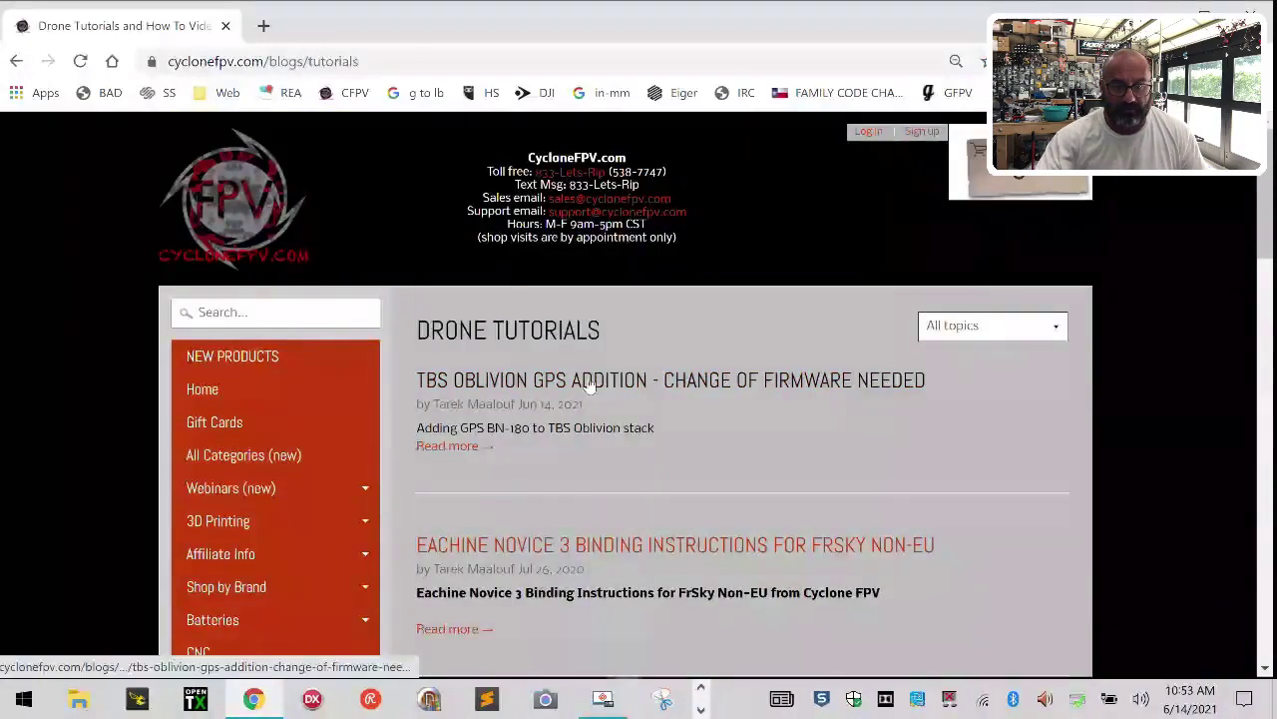
pyautogui.click(589, 386)
# Step: Skim the GPS addition article and view its BN-180 GPS wiring image in a new tab
pyautogui.scroll(-2, 802, 448)
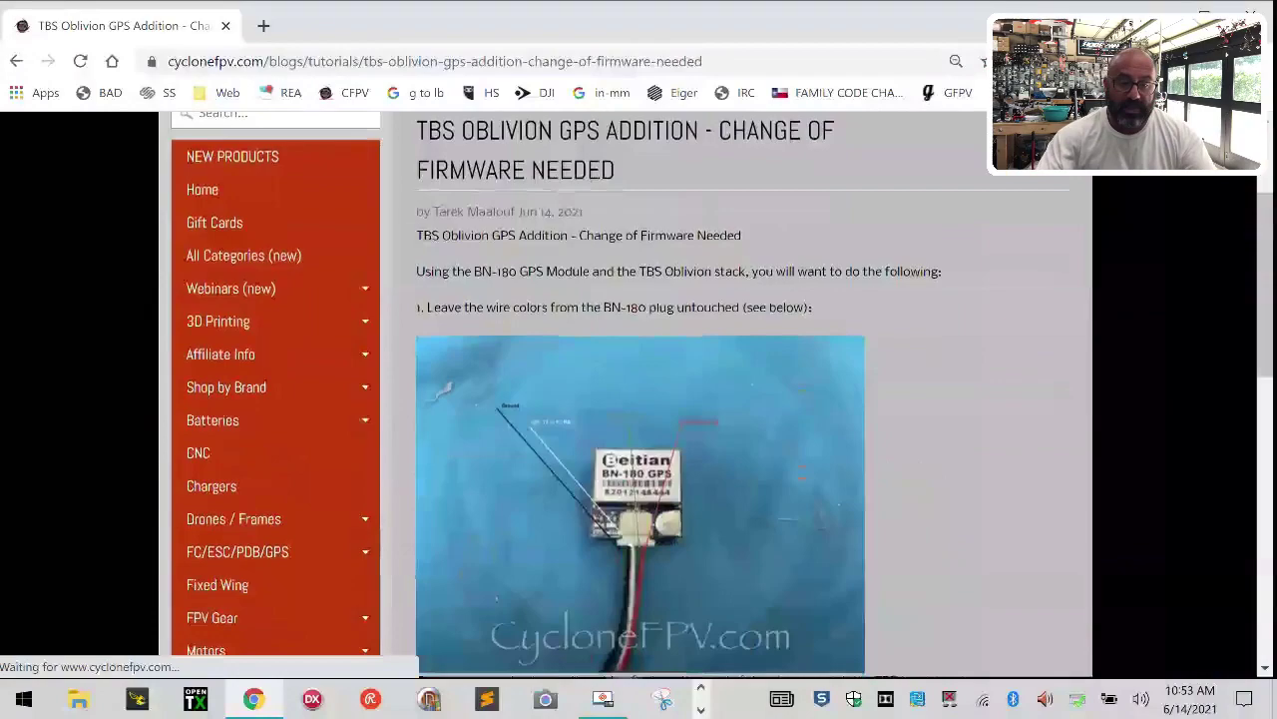
pyautogui.scroll(-6, 801, 471)
pyautogui.scroll(5, 801, 471)
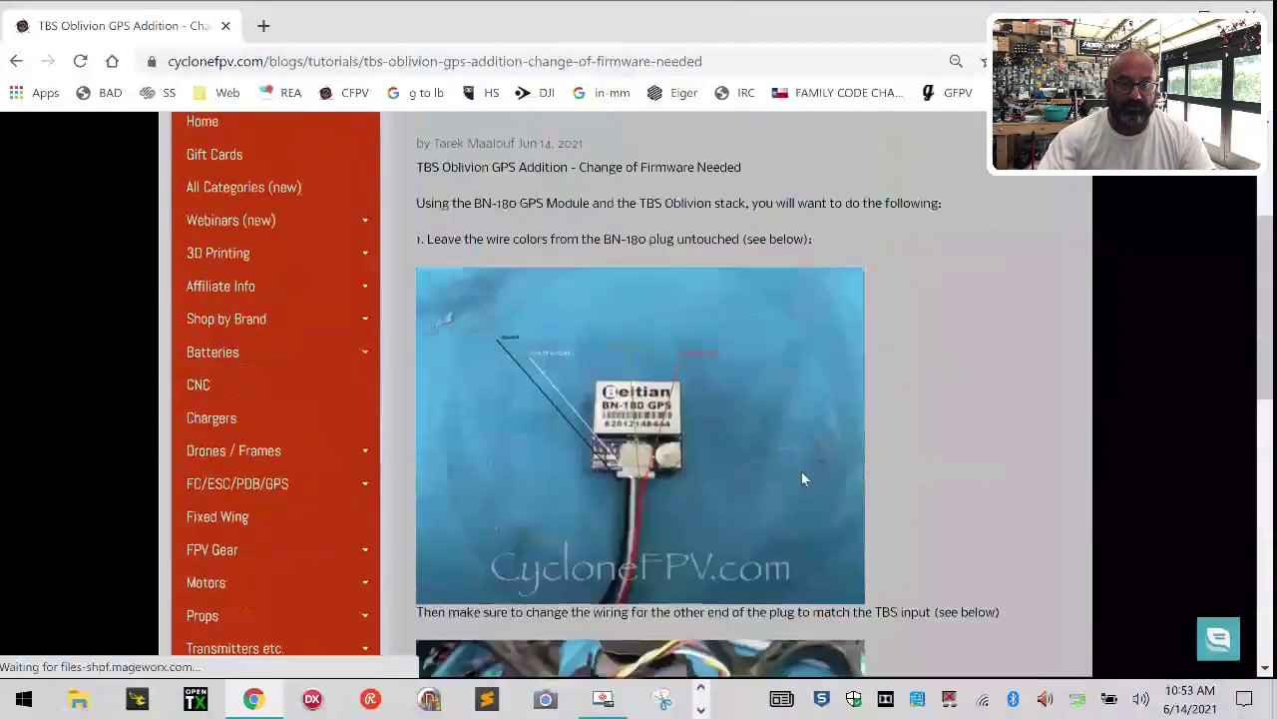
pyautogui.scroll(2, 492, 240)
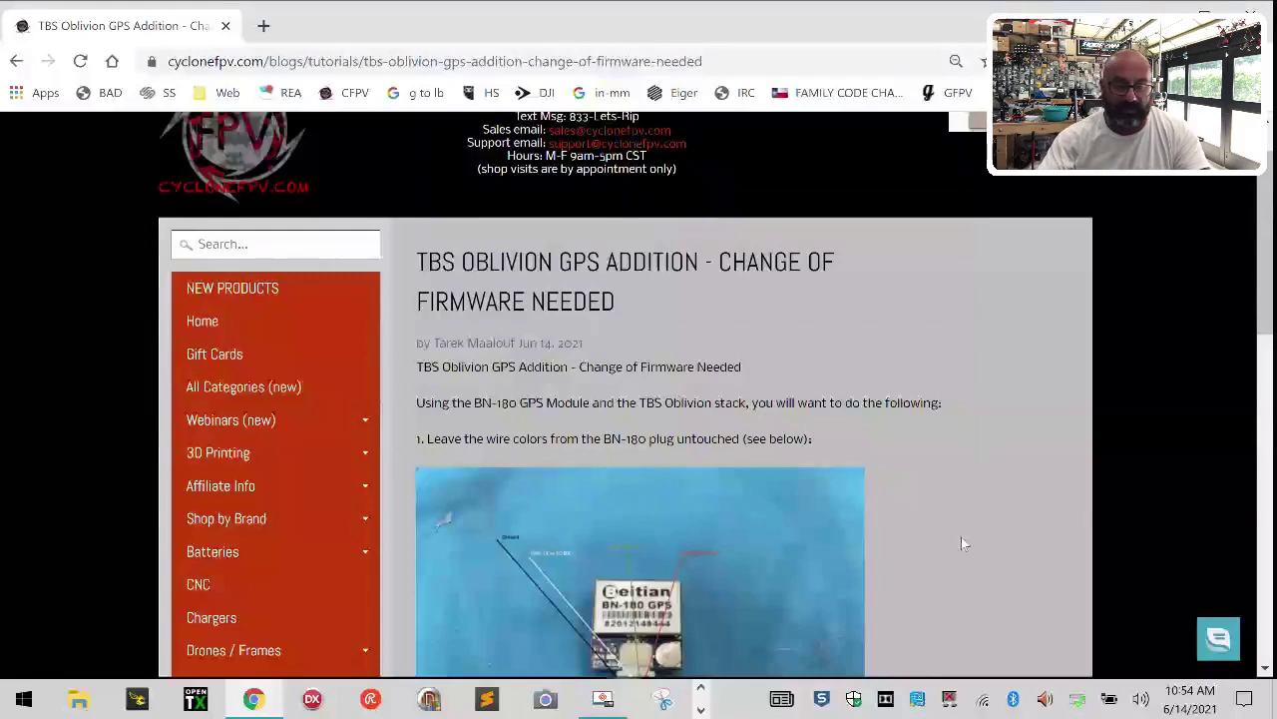
pyautogui.scroll(-2, 706, 565)
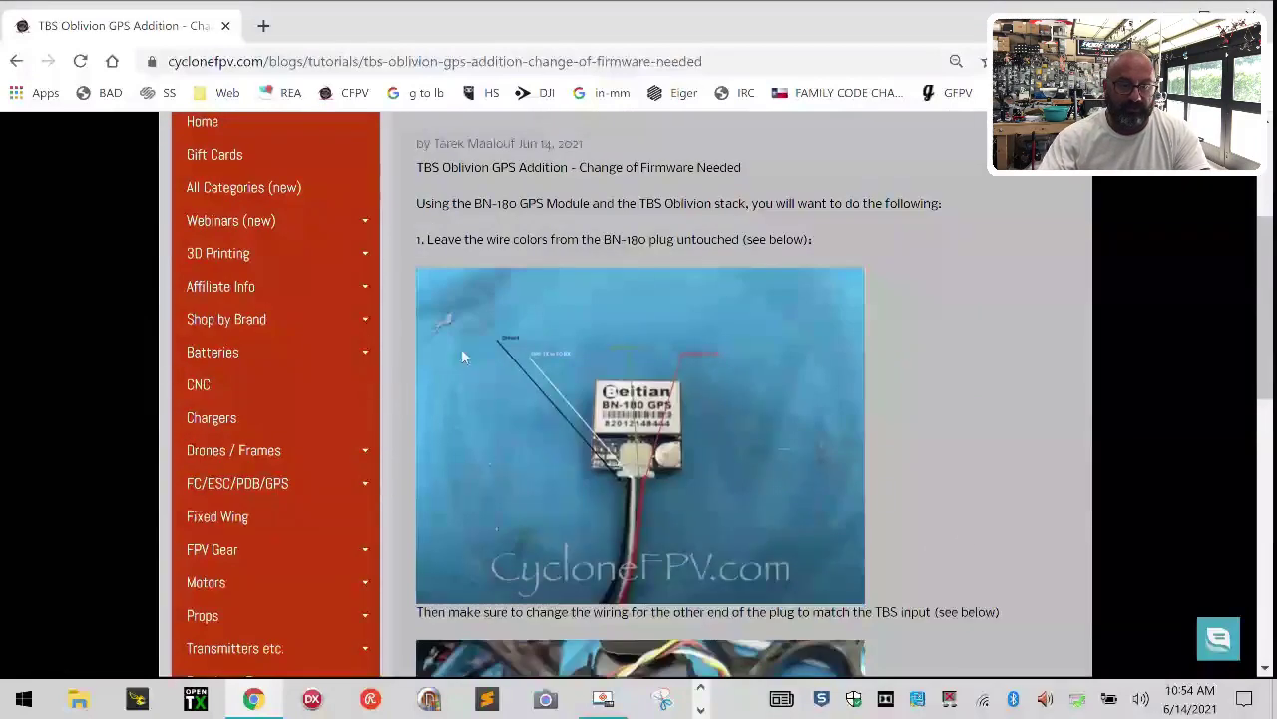
pyautogui.rightClick(553, 370)
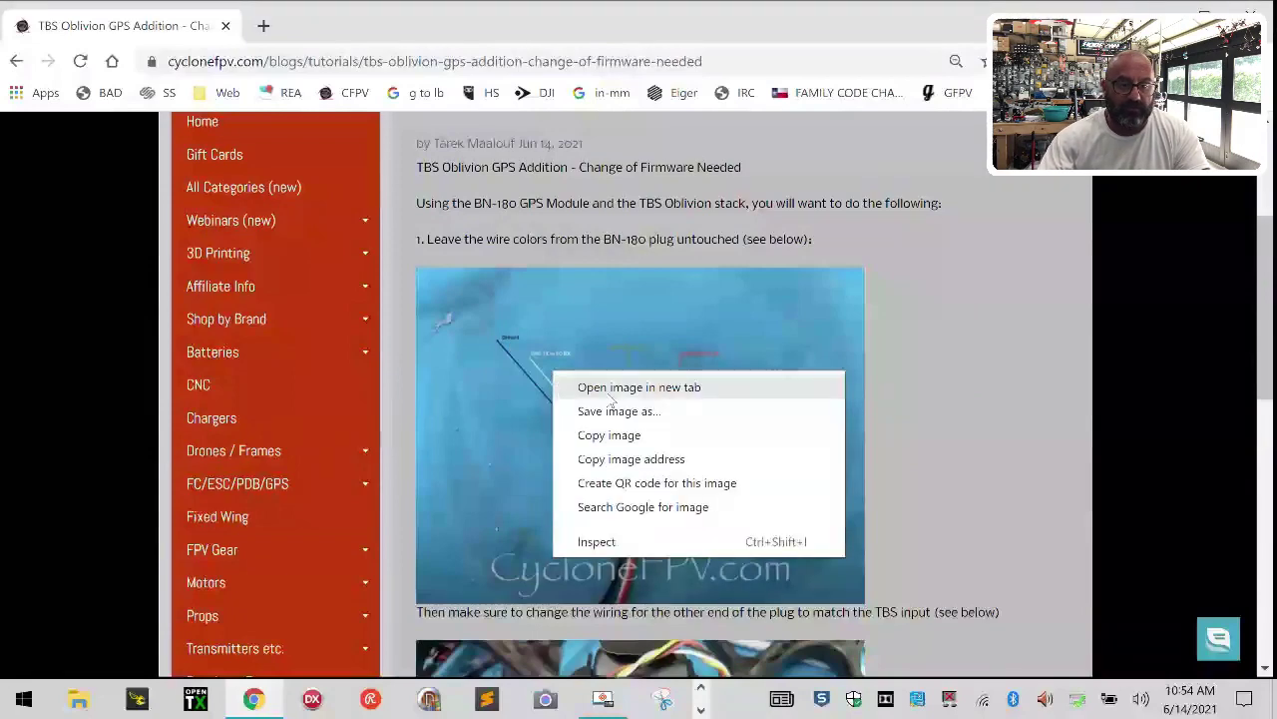
pyautogui.click(599, 383)
pyautogui.click(322, 29)
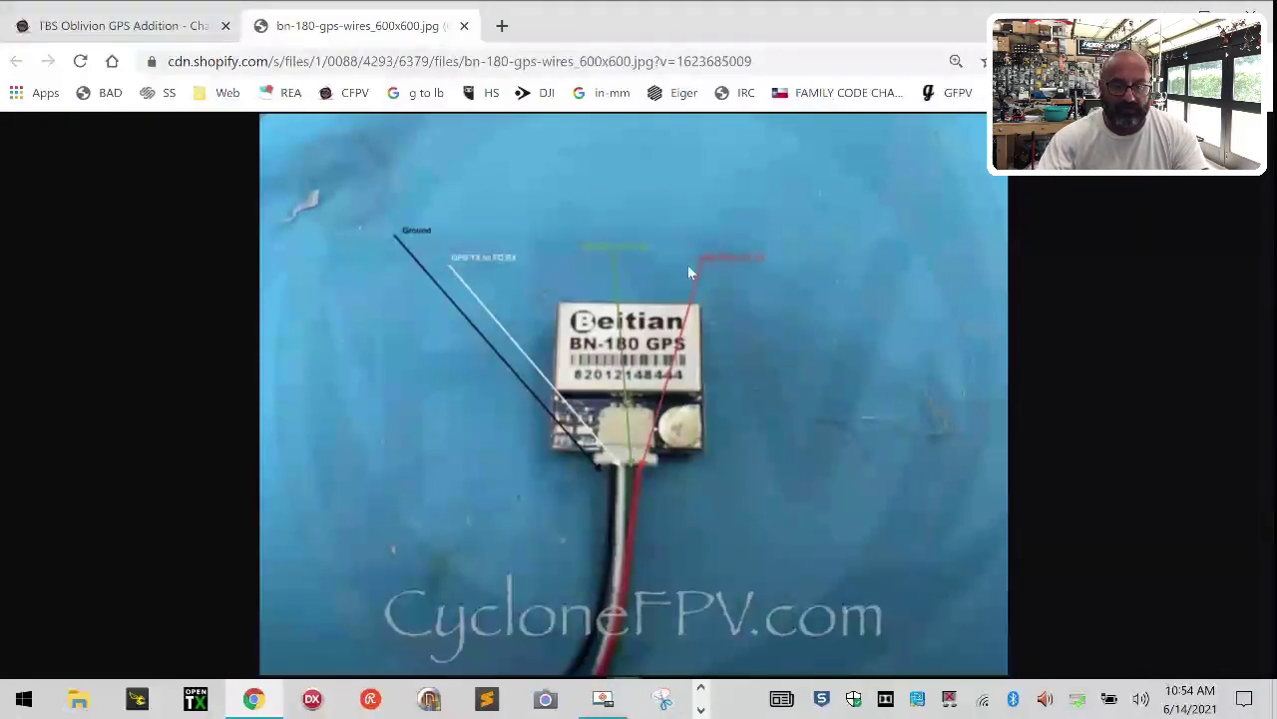
# Step: Return to the tutorial article, switch to Betaflight Configurator and open the board's Setup page
pyautogui.click(90, 25)
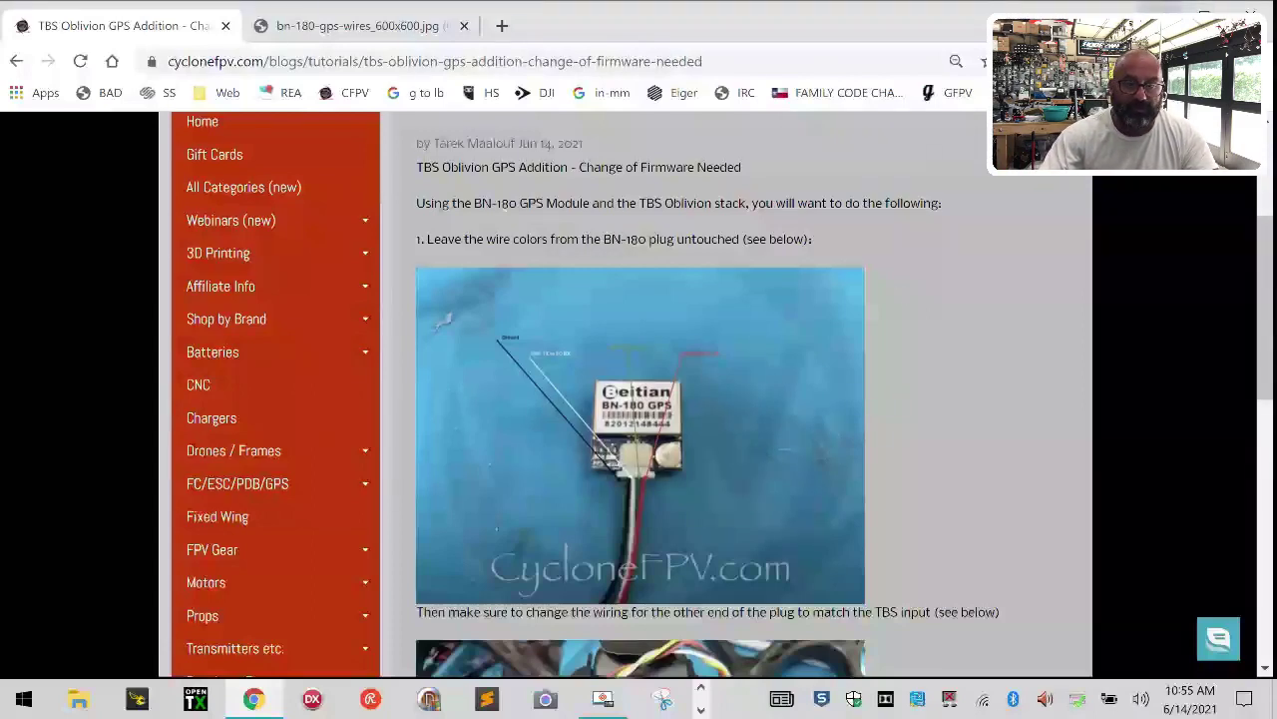
pyautogui.click(701, 708)
pyautogui.click(217, 701)
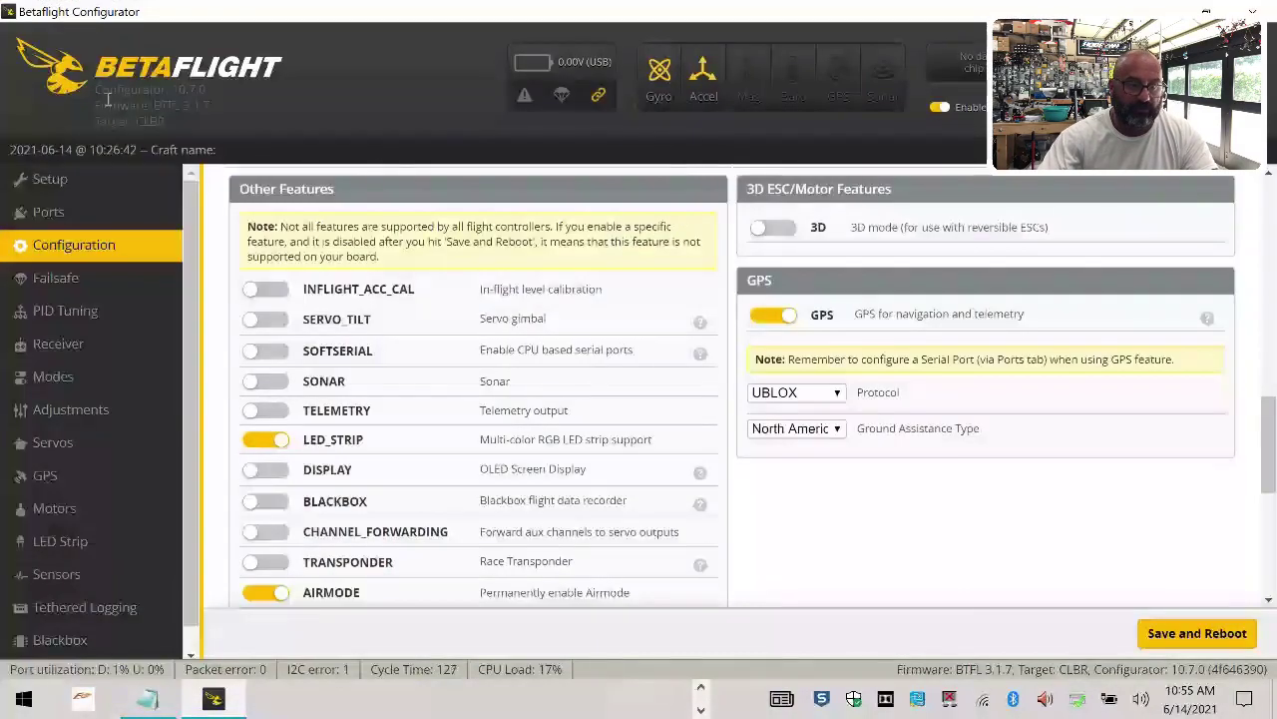
pyautogui.click(76, 183)
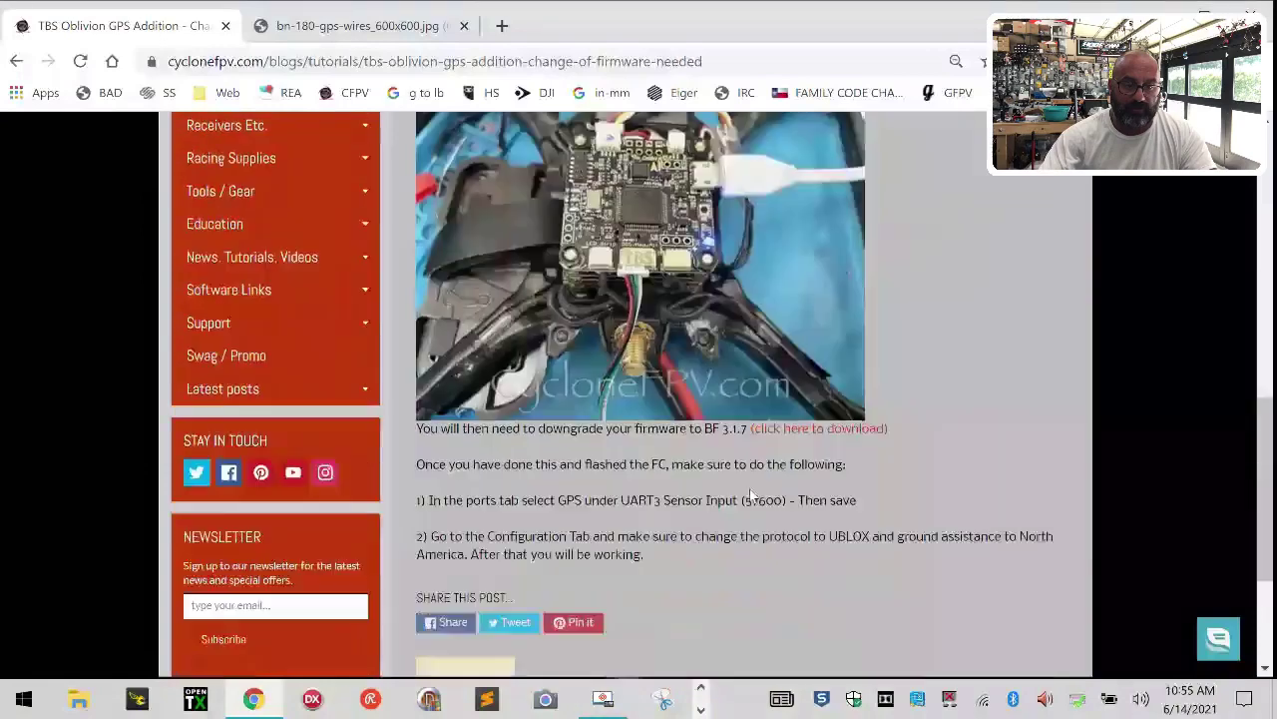
pyautogui.scroll(-1, 751, 495)
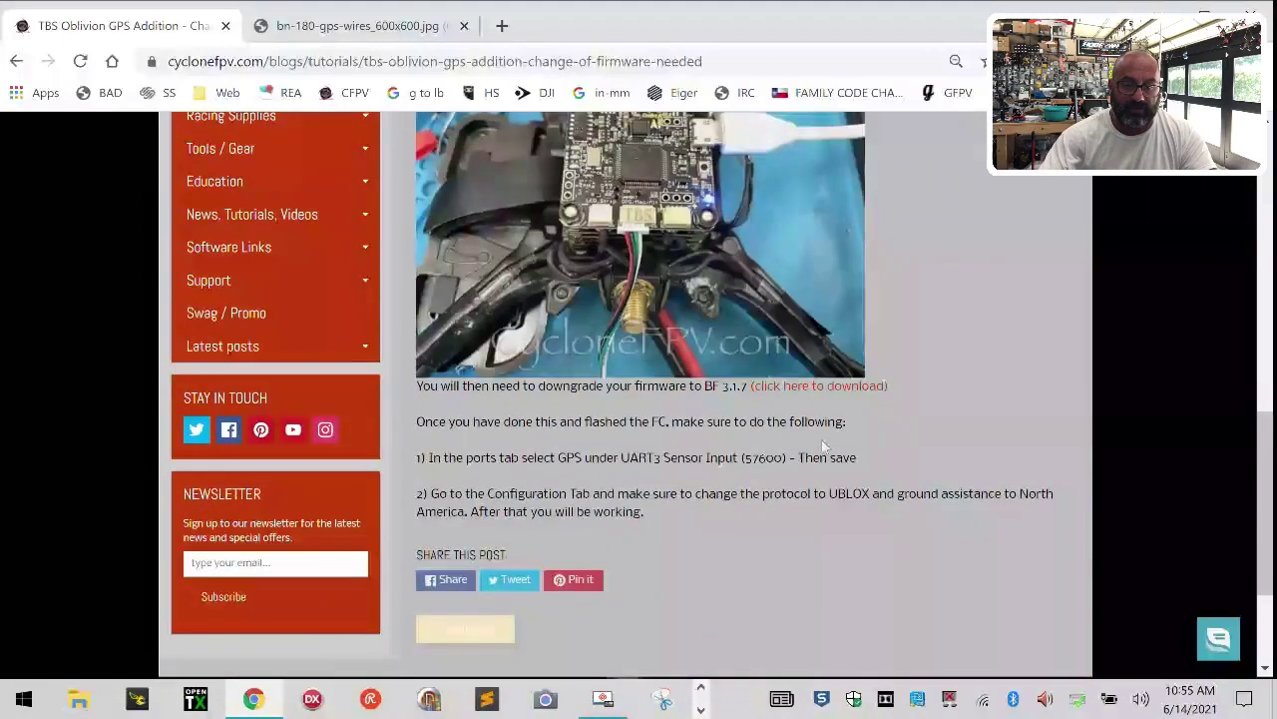
pyautogui.rightClick(836, 389)
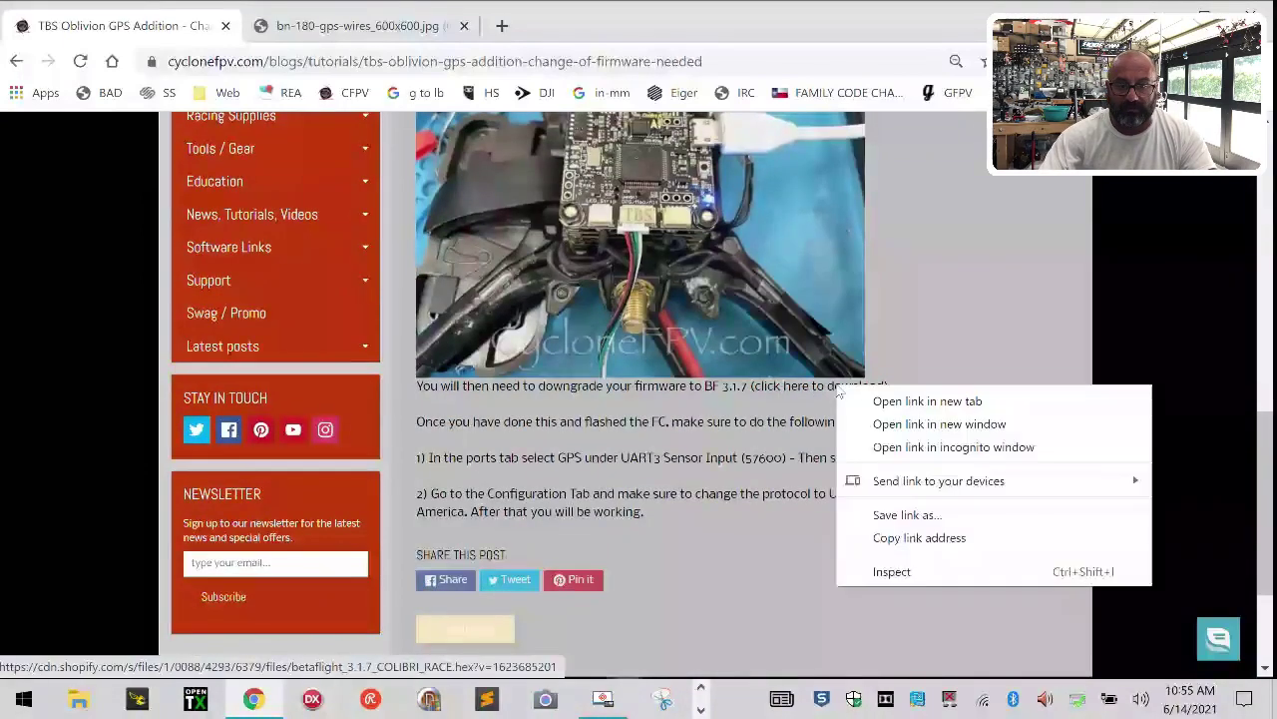
pyautogui.click(956, 523)
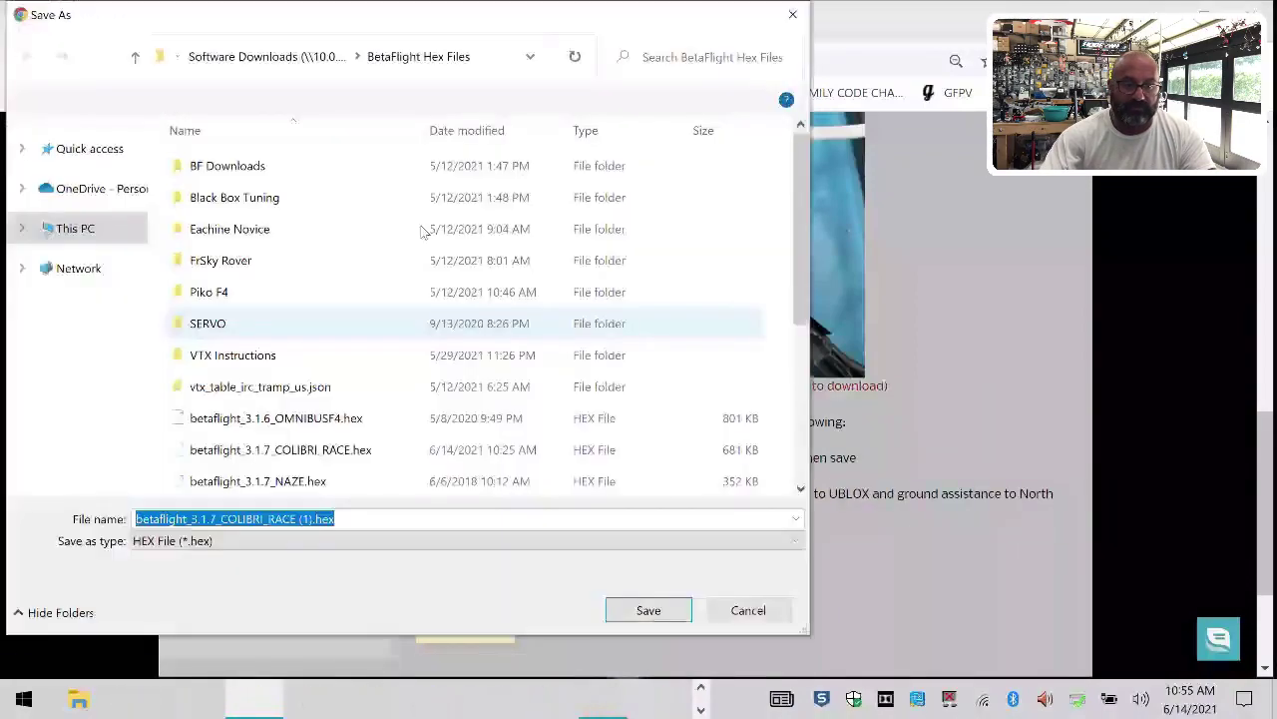
pyautogui.click(732, 613)
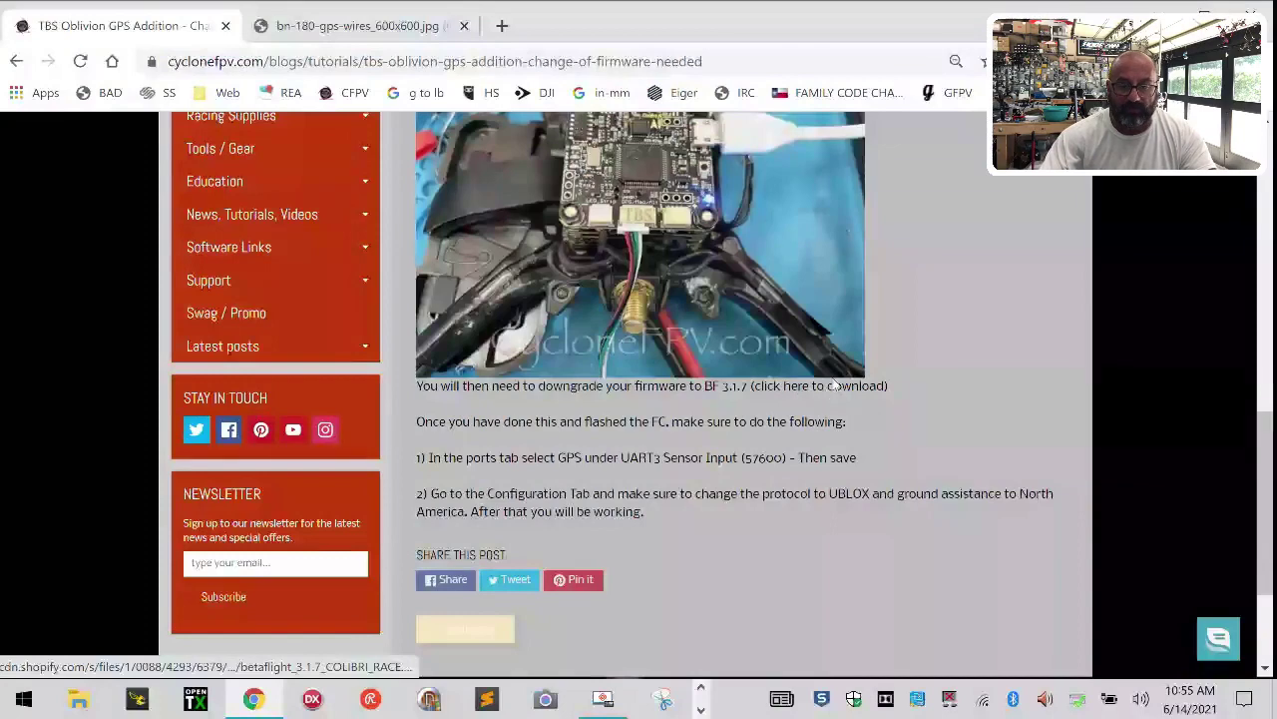
# Step: Switch to Betaflight Configurator, load the local firmware file betaflight_3.1.7_COLIBRI_RACE.hex from the Desktop and flash it to the board
pyautogui.click(1168, 12)
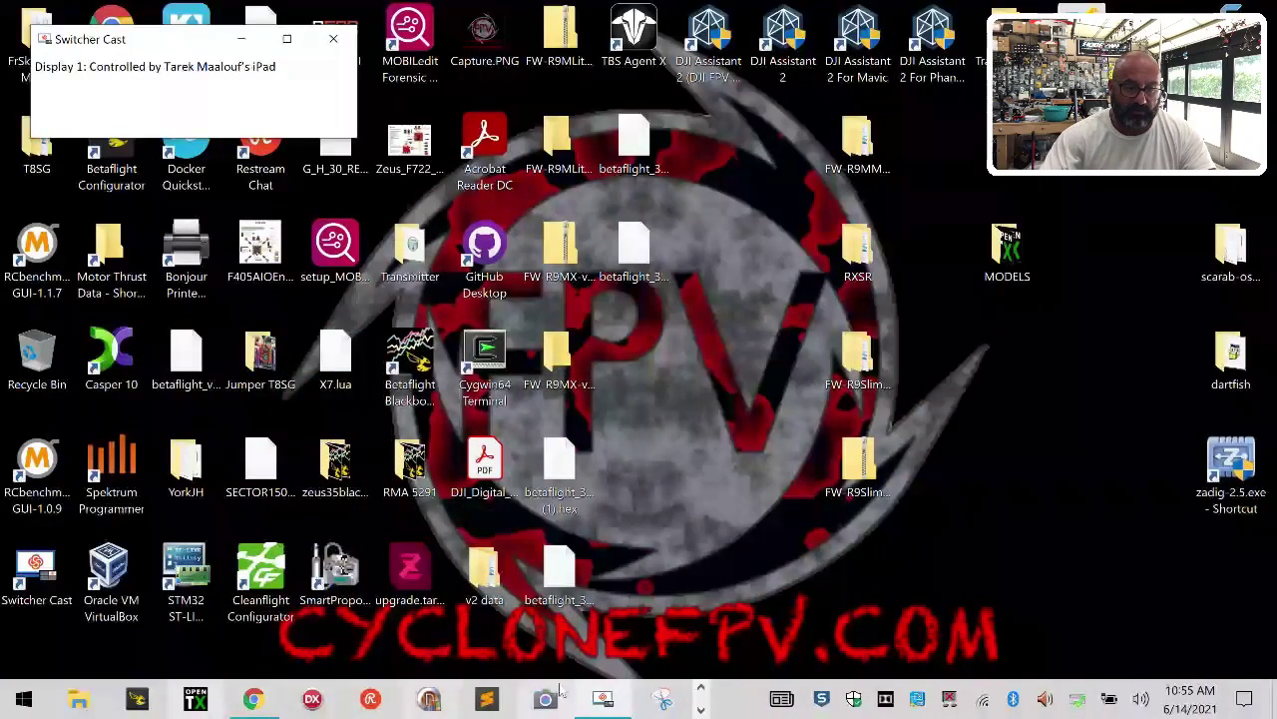
pyautogui.click(213, 700)
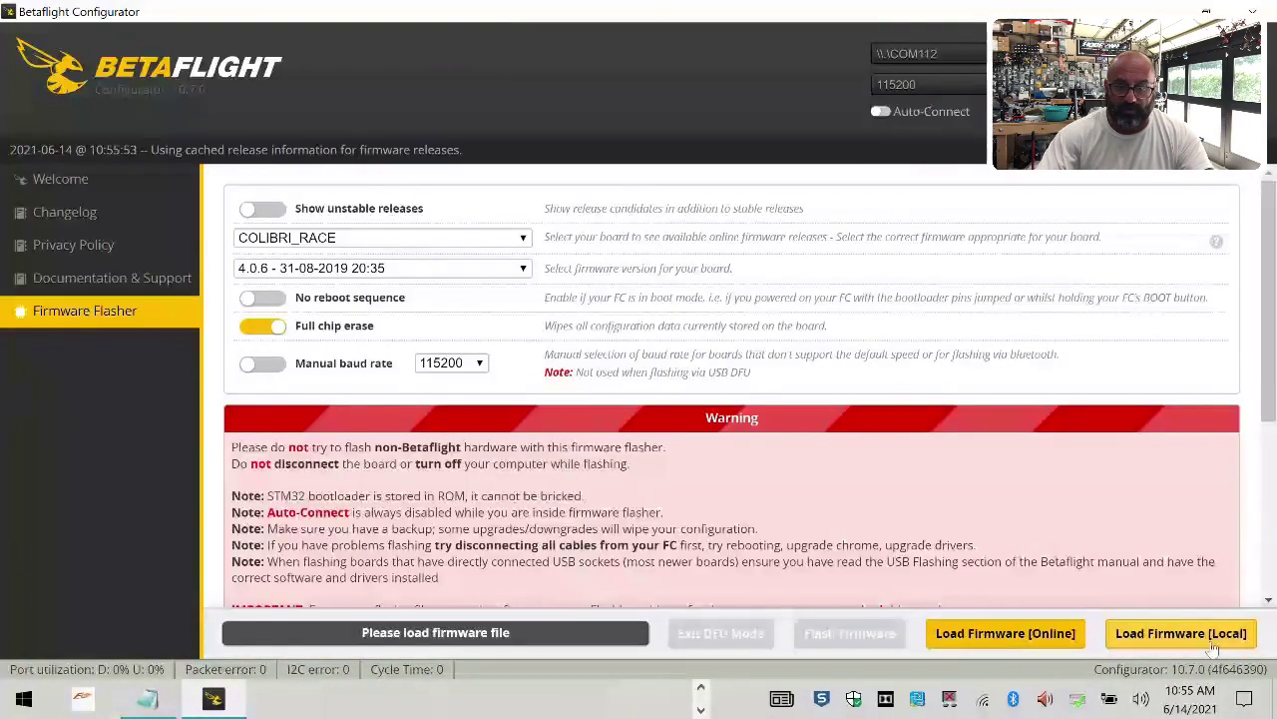
pyautogui.click(1211, 644)
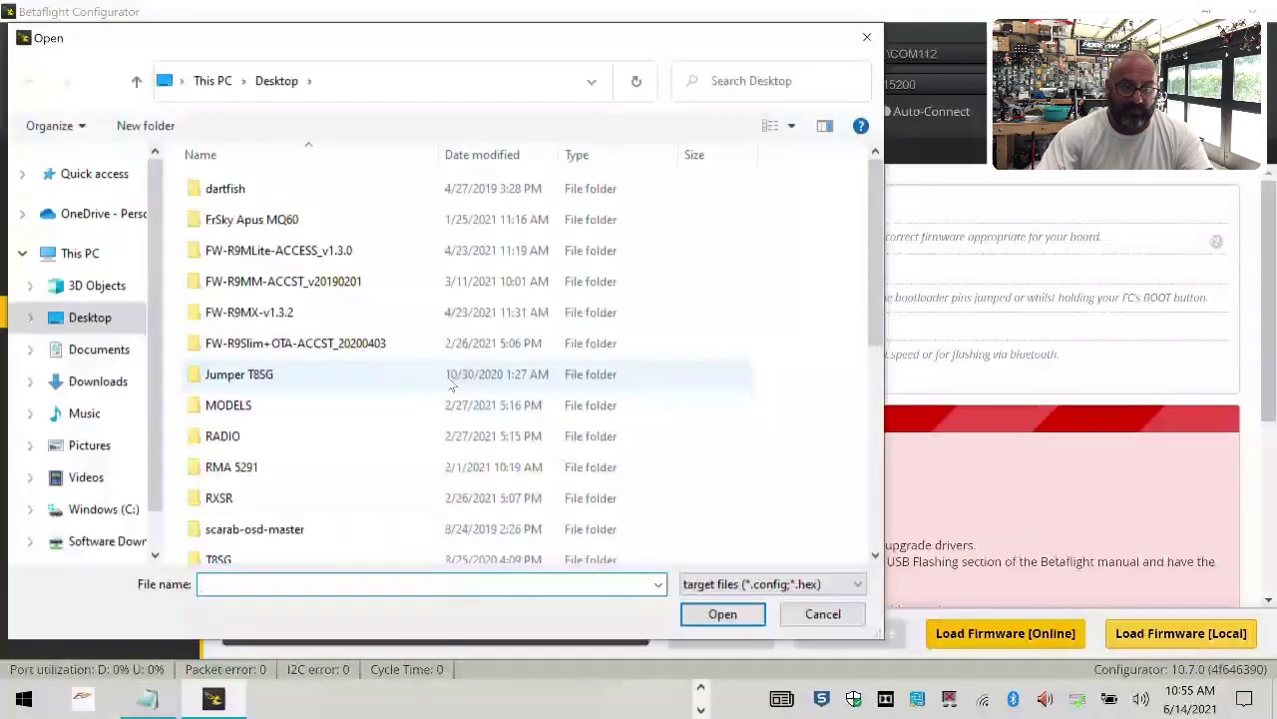
pyautogui.scroll(-4, 450, 387)
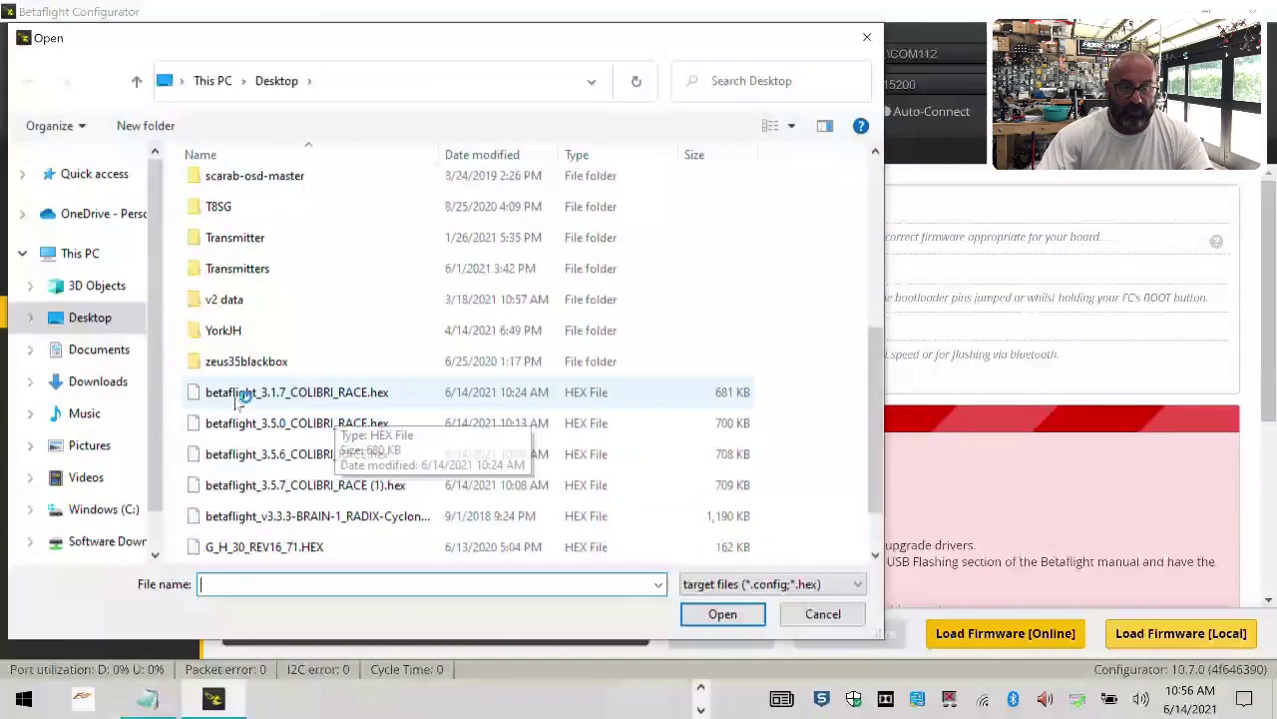
pyautogui.click(338, 395)
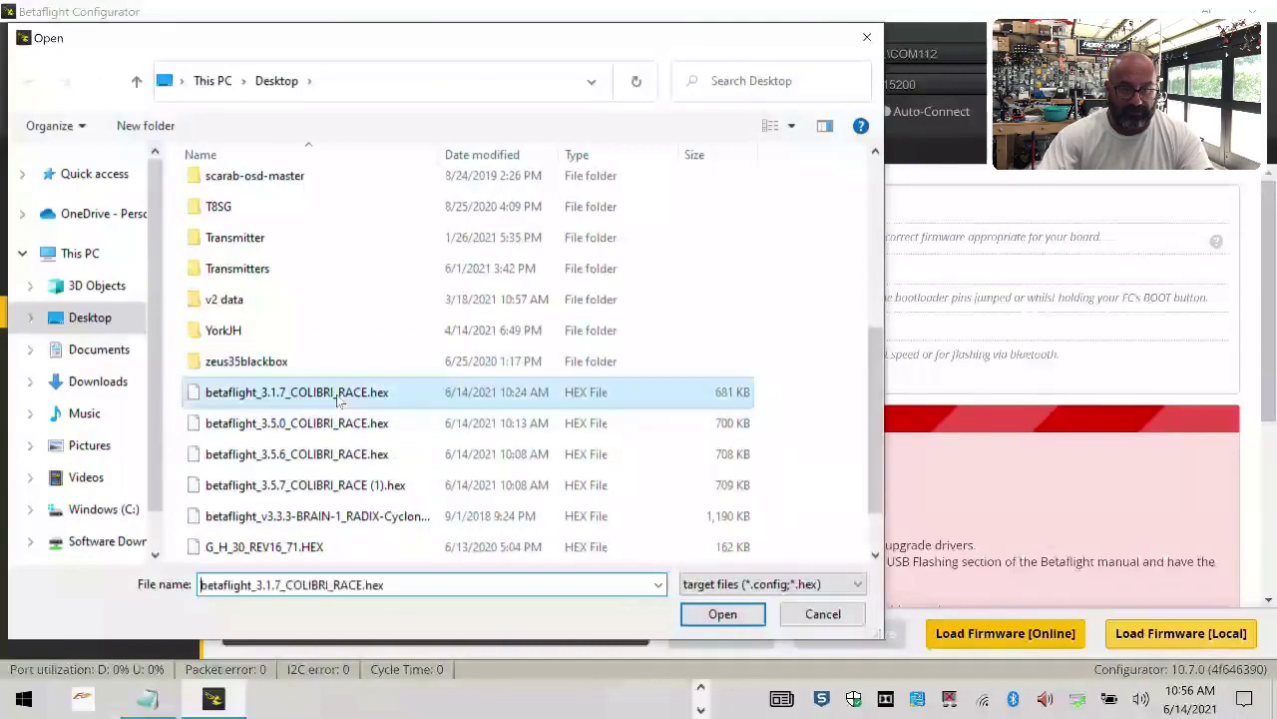
pyautogui.click(721, 618)
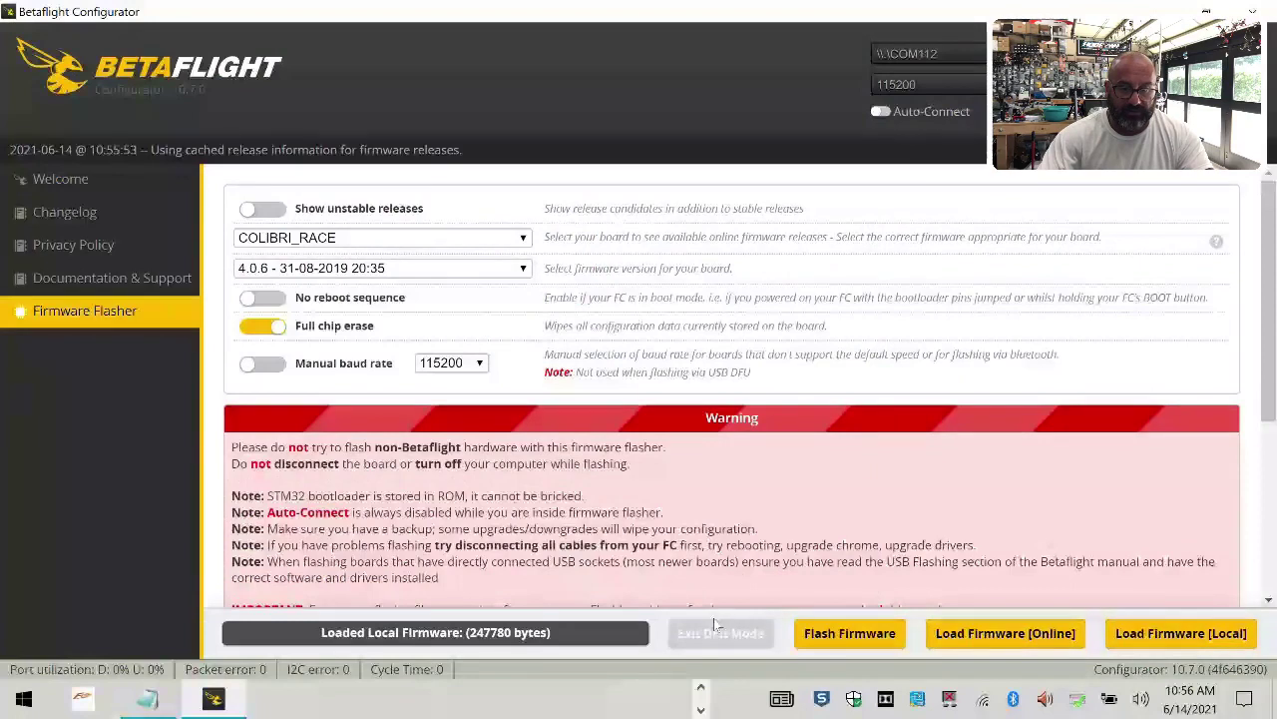
pyautogui.click(866, 633)
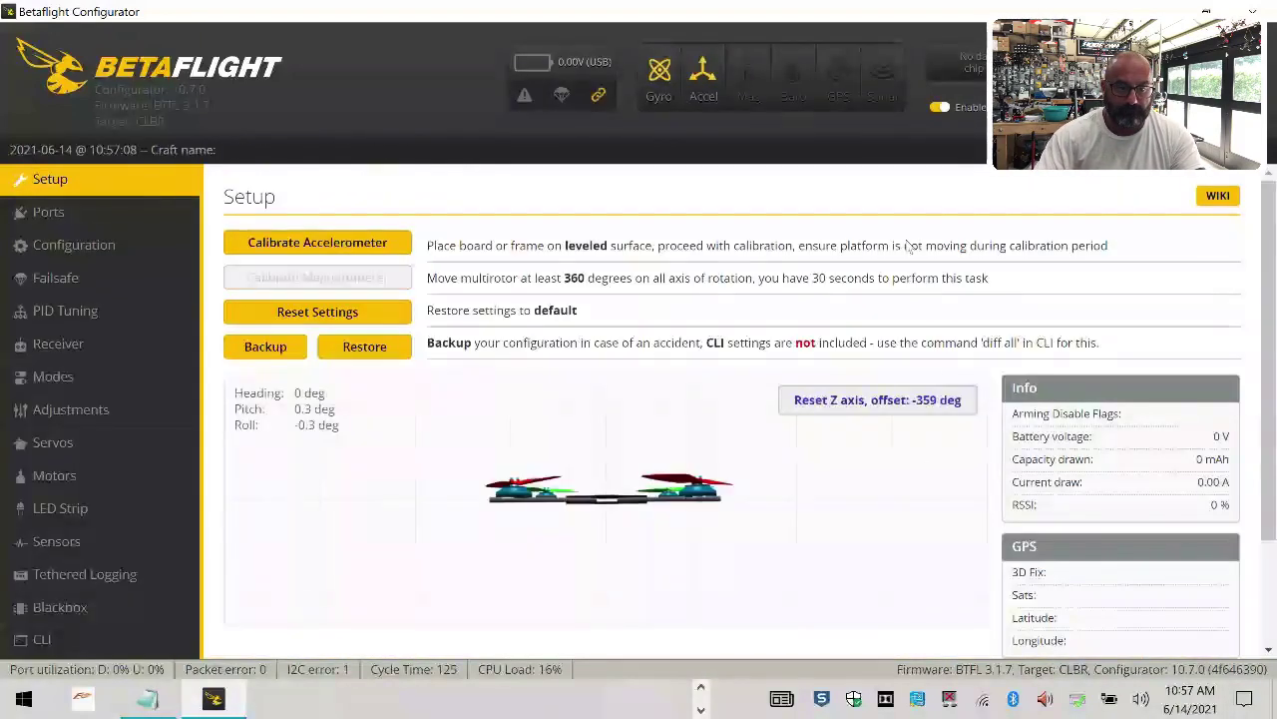
# Step: Calibrate the accelerometer and enable Serial Rx on UART2
pyautogui.click(241, 244)
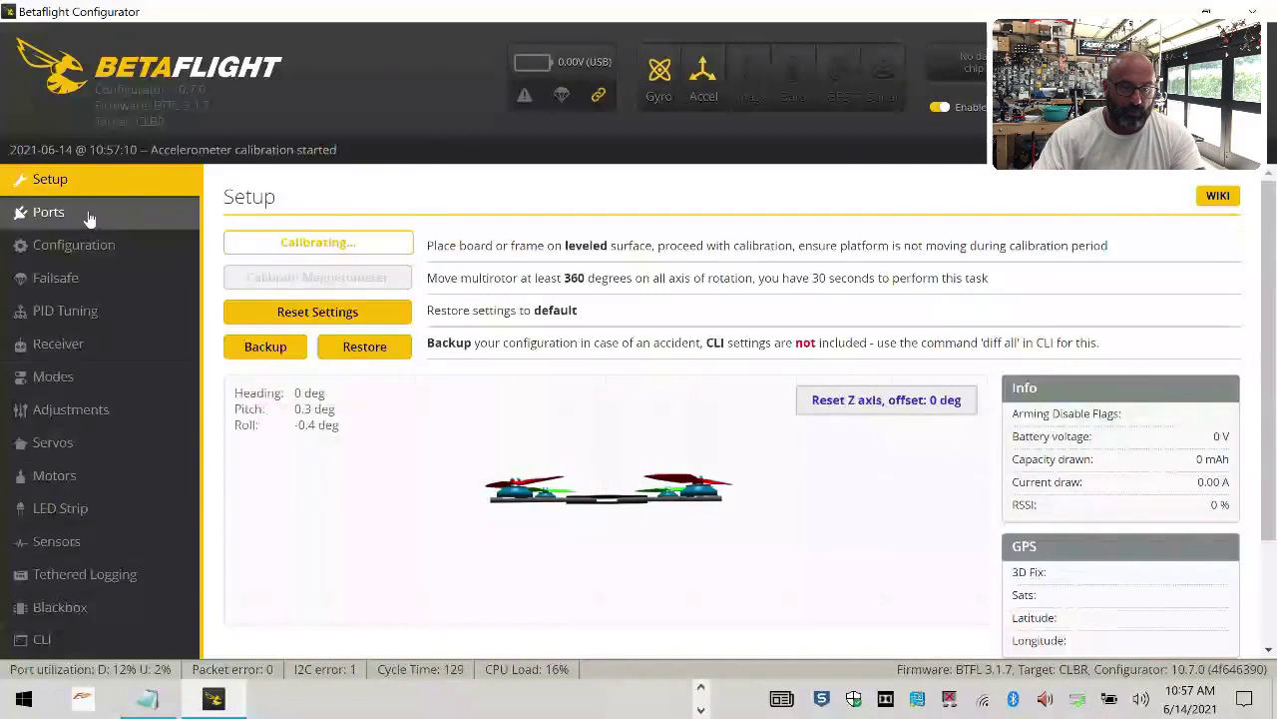
pyautogui.click(88, 217)
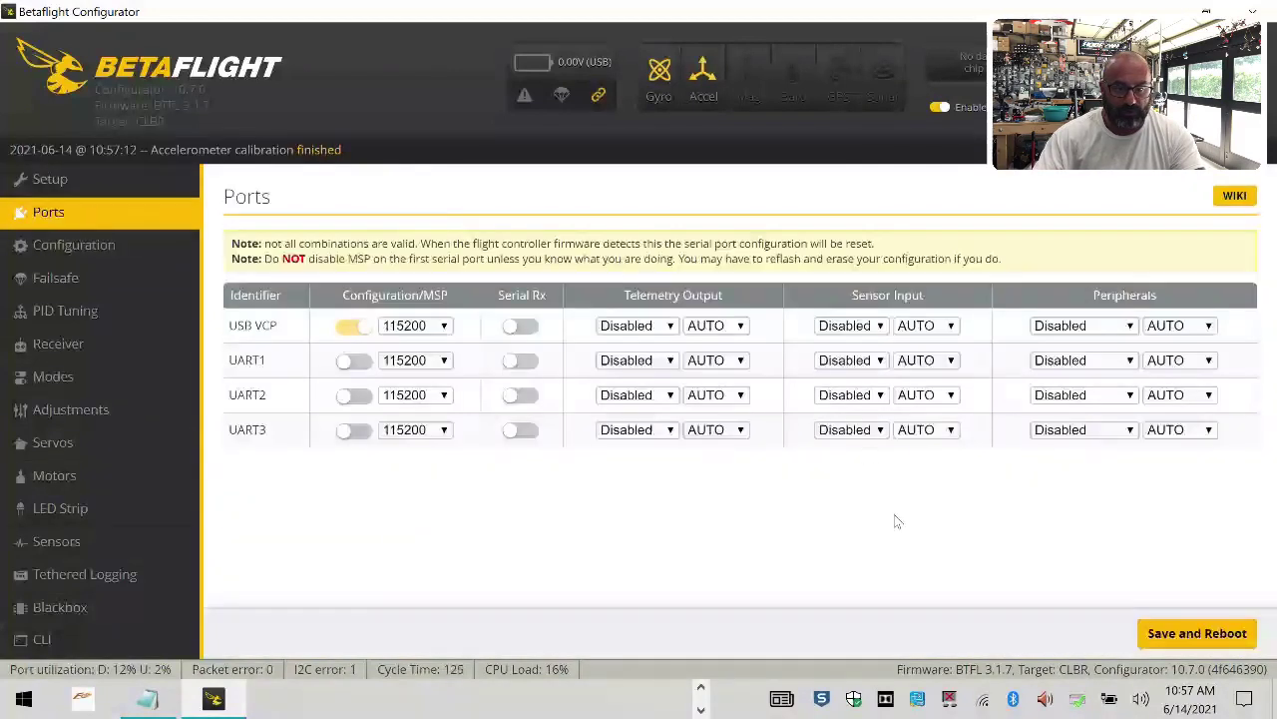
pyautogui.click(517, 396)
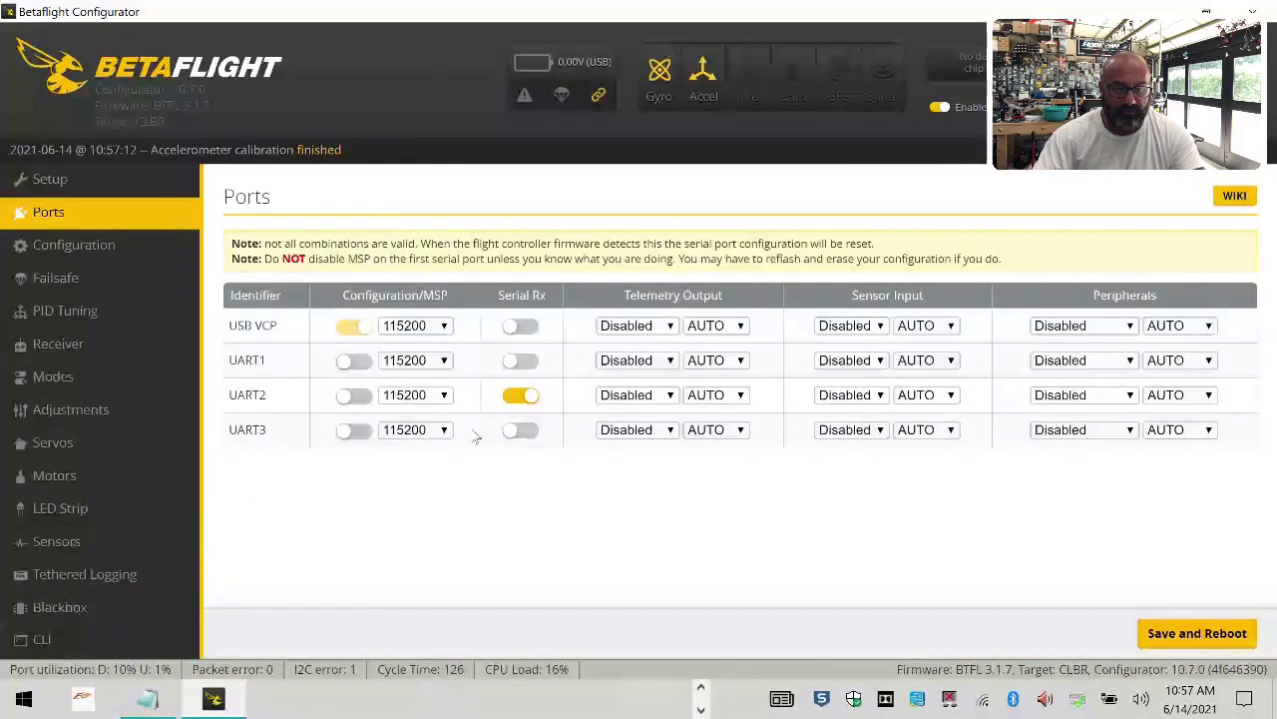
# Step: Set the UART3 sensor input to GPS at 57600 baud, then save the port settings and reboot the board
pyautogui.click(858, 431)
pyautogui.click(848, 487)
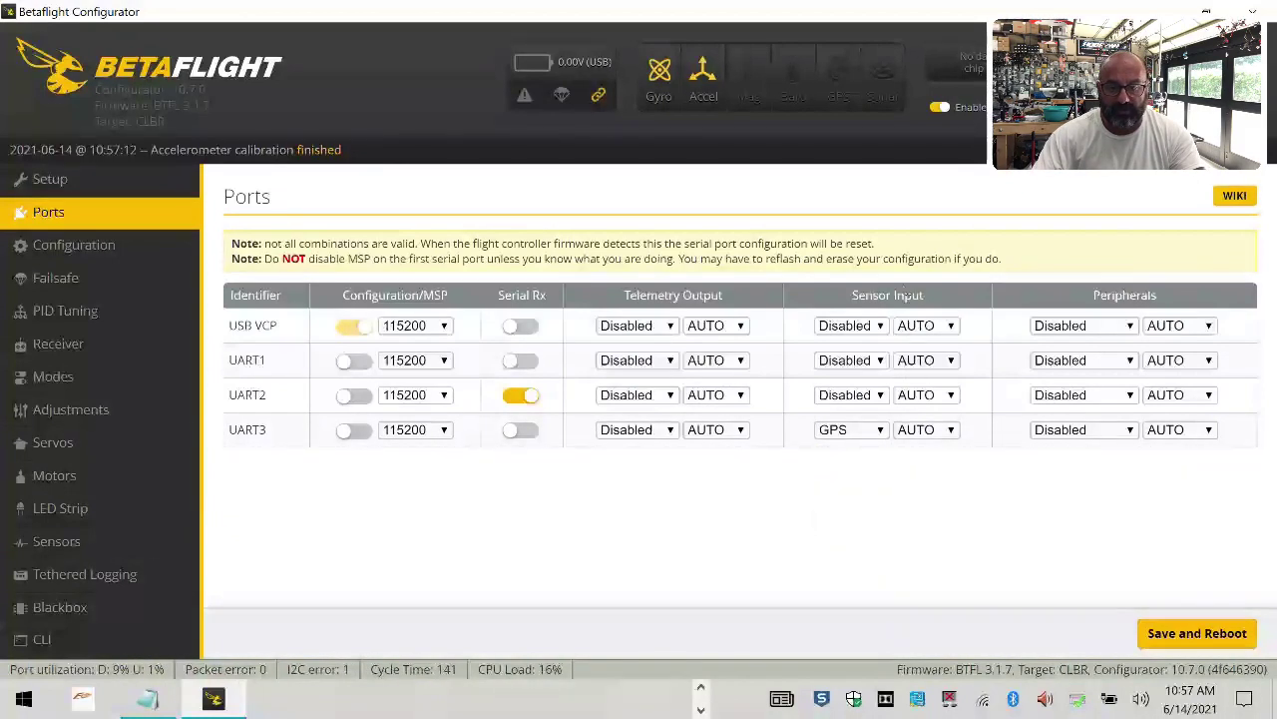
pyautogui.click(935, 431)
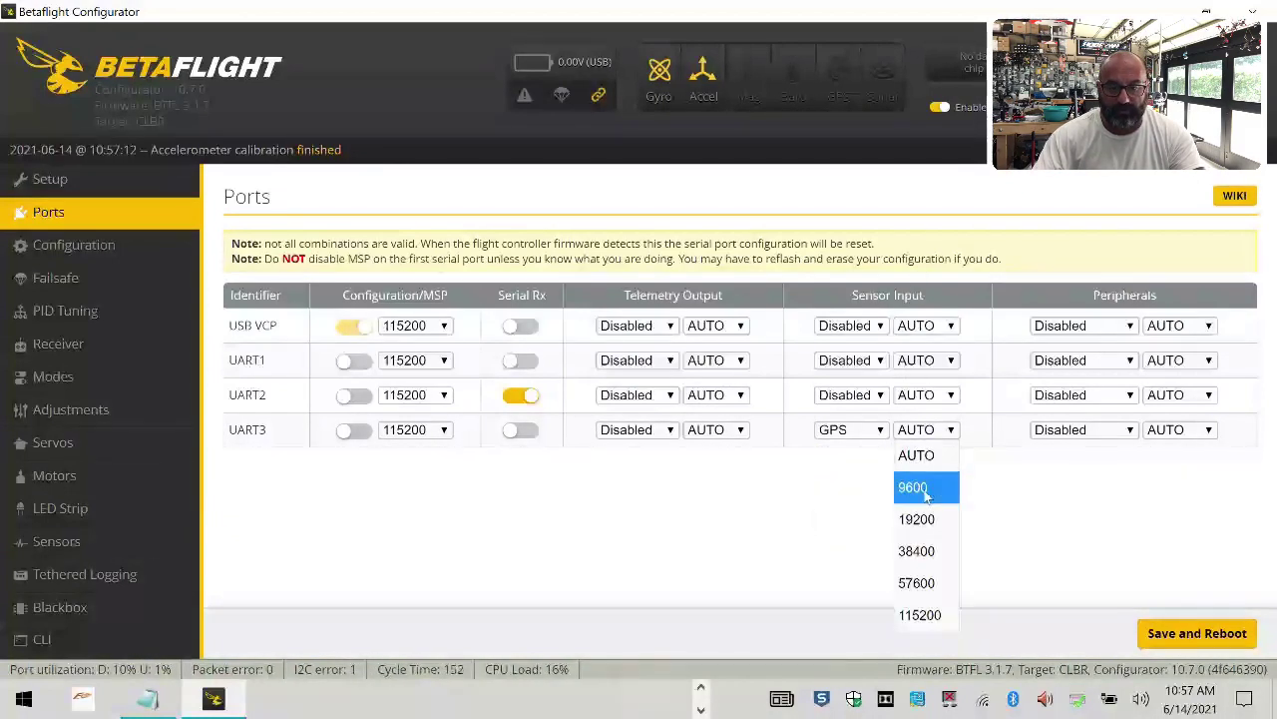
pyautogui.click(926, 584)
pyautogui.click(1245, 638)
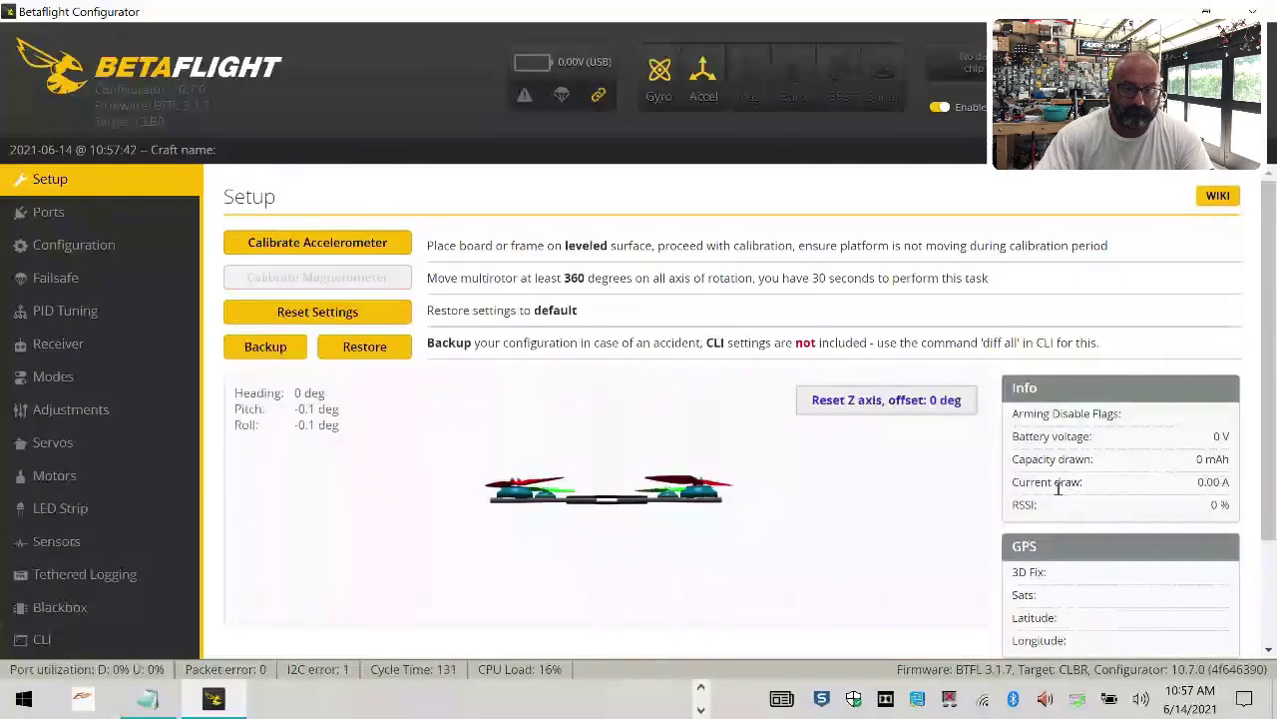
# Step: Calibrate the accelerometer and configure the receiver for serial input (RX_SERIAL) with CRSF as the serial receiver provider
pyautogui.click(230, 237)
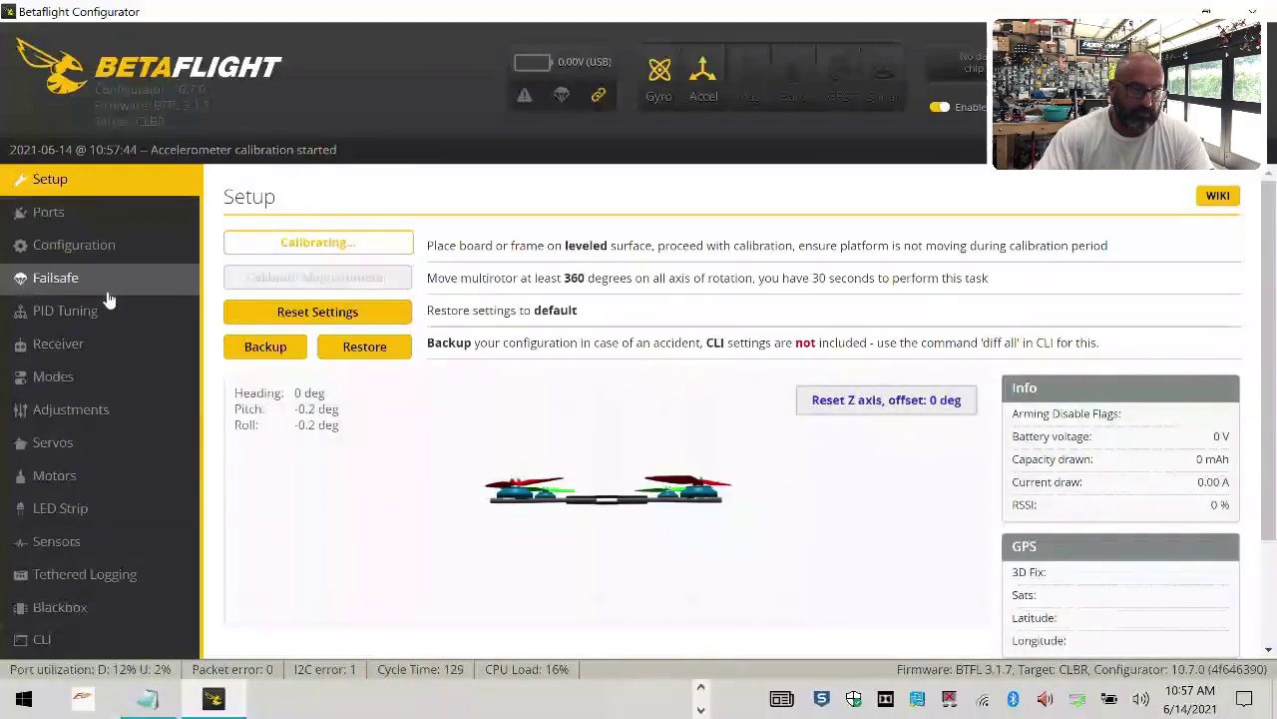
pyautogui.click(129, 247)
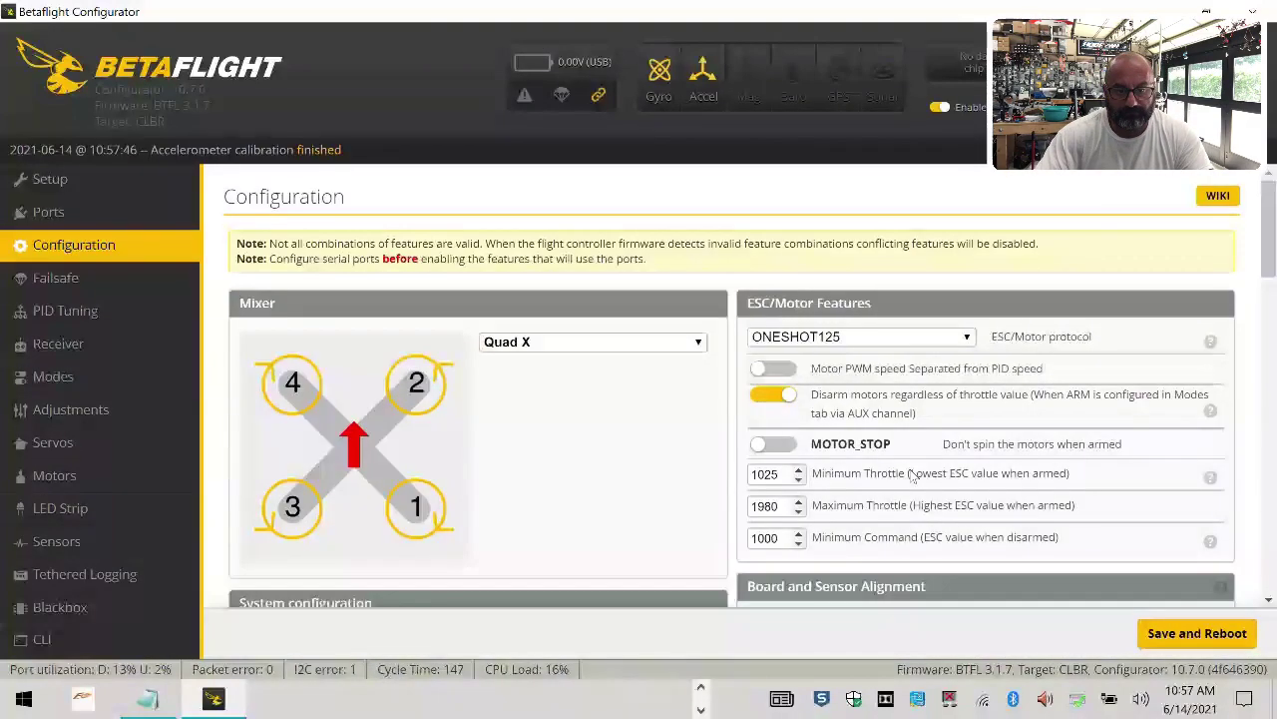
pyautogui.scroll(-5, 912, 476)
pyautogui.scroll(-5, 910, 476)
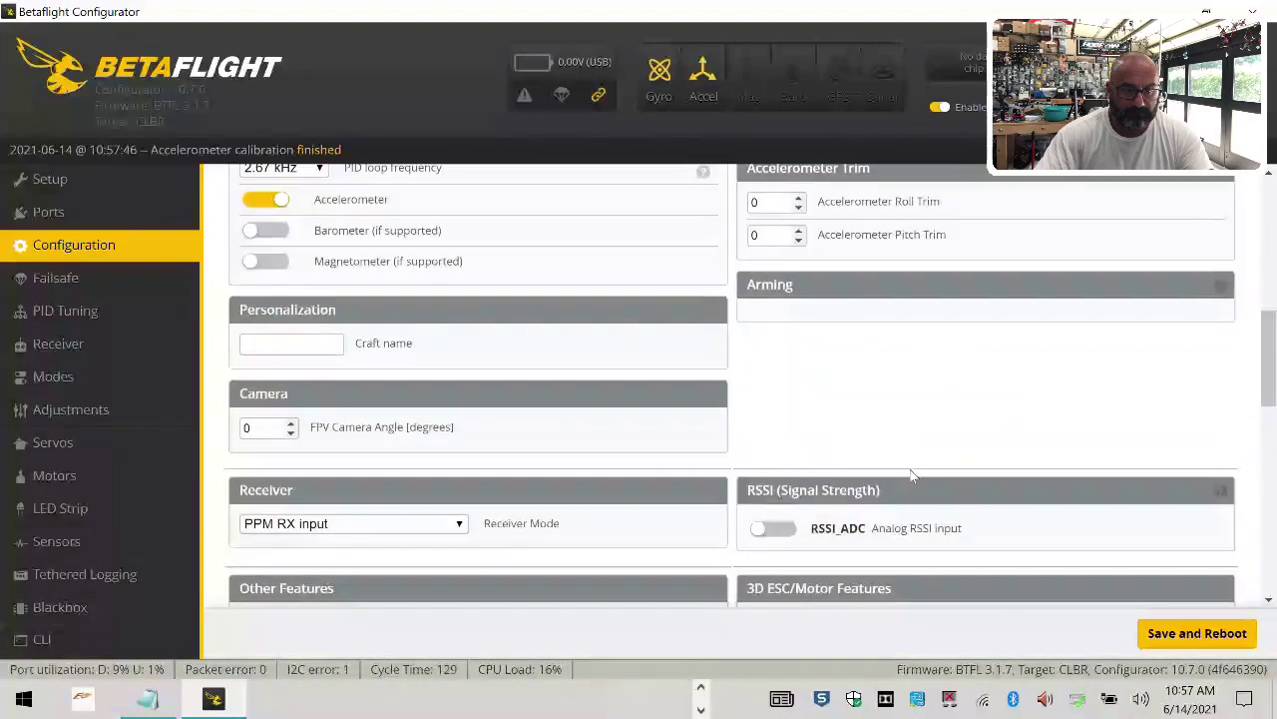
pyautogui.click(364, 324)
pyautogui.click(360, 414)
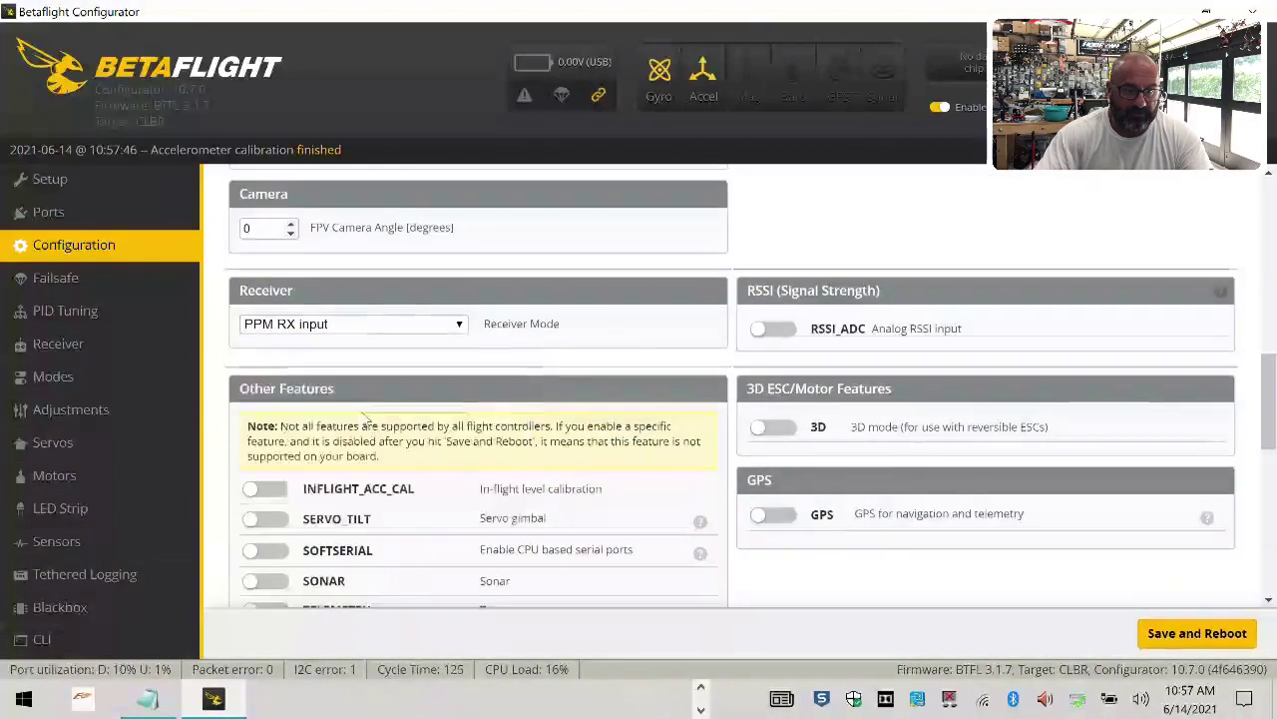
pyautogui.click(356, 411)
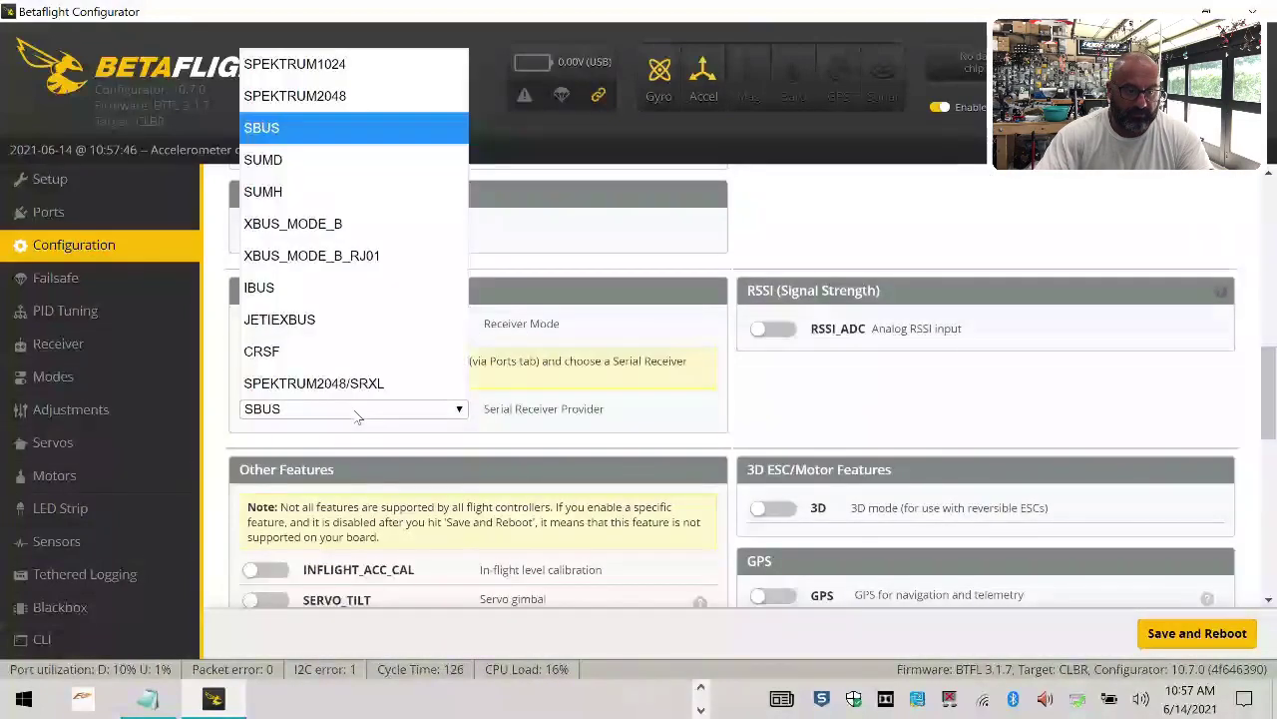
pyautogui.click(367, 350)
# Step: Enable GPS with the UBLOX protocol and North American ground assistance, and save the configuration with a reboot
pyautogui.scroll(-2, 964, 511)
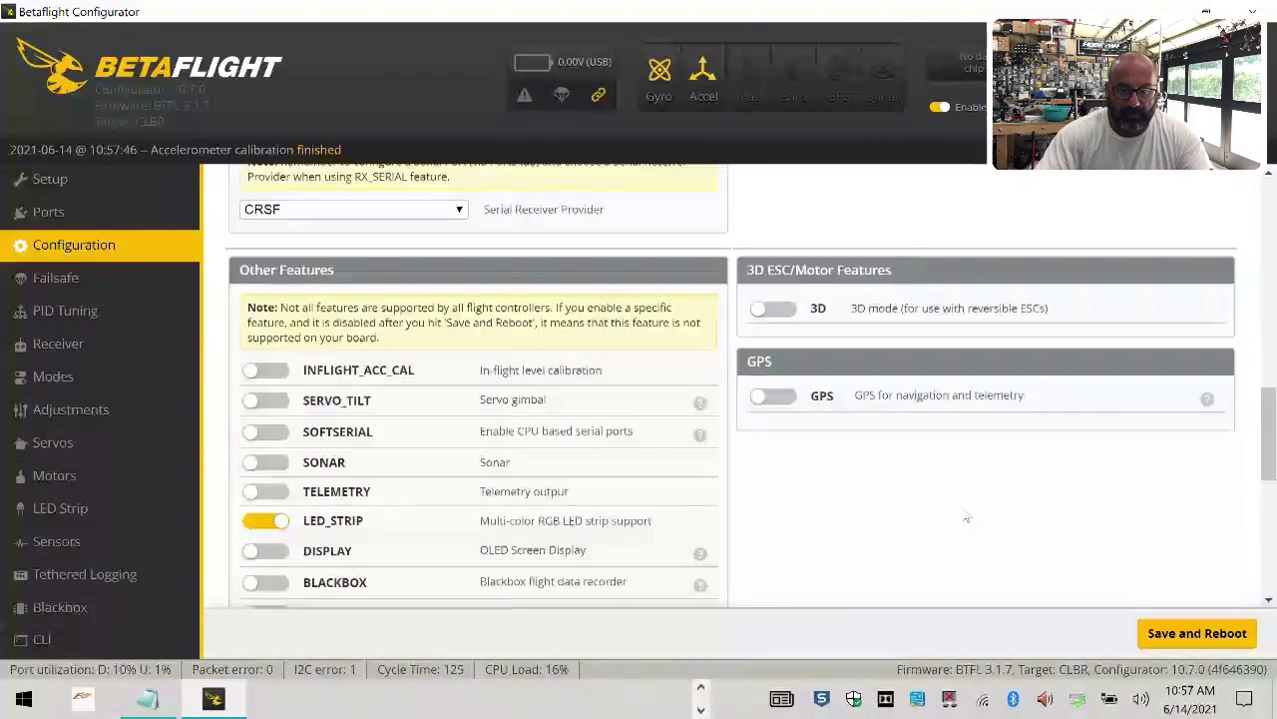
pyautogui.click(776, 397)
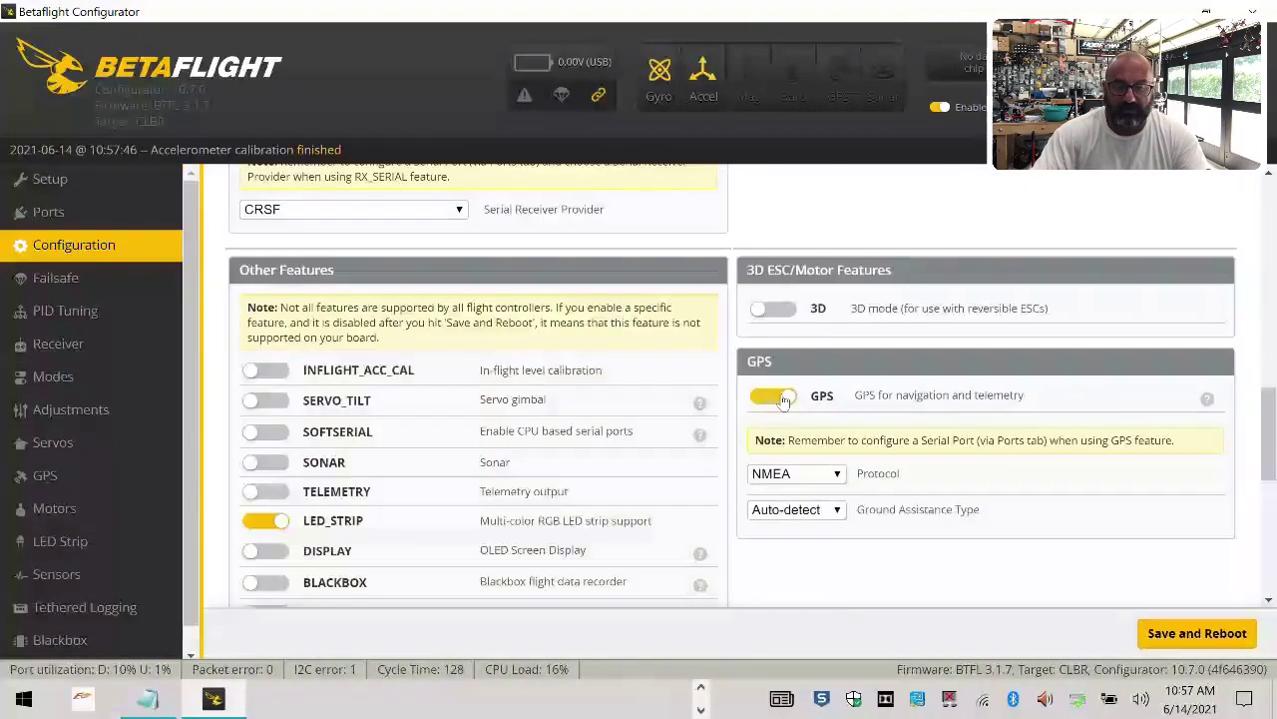
pyautogui.click(813, 477)
pyautogui.click(799, 530)
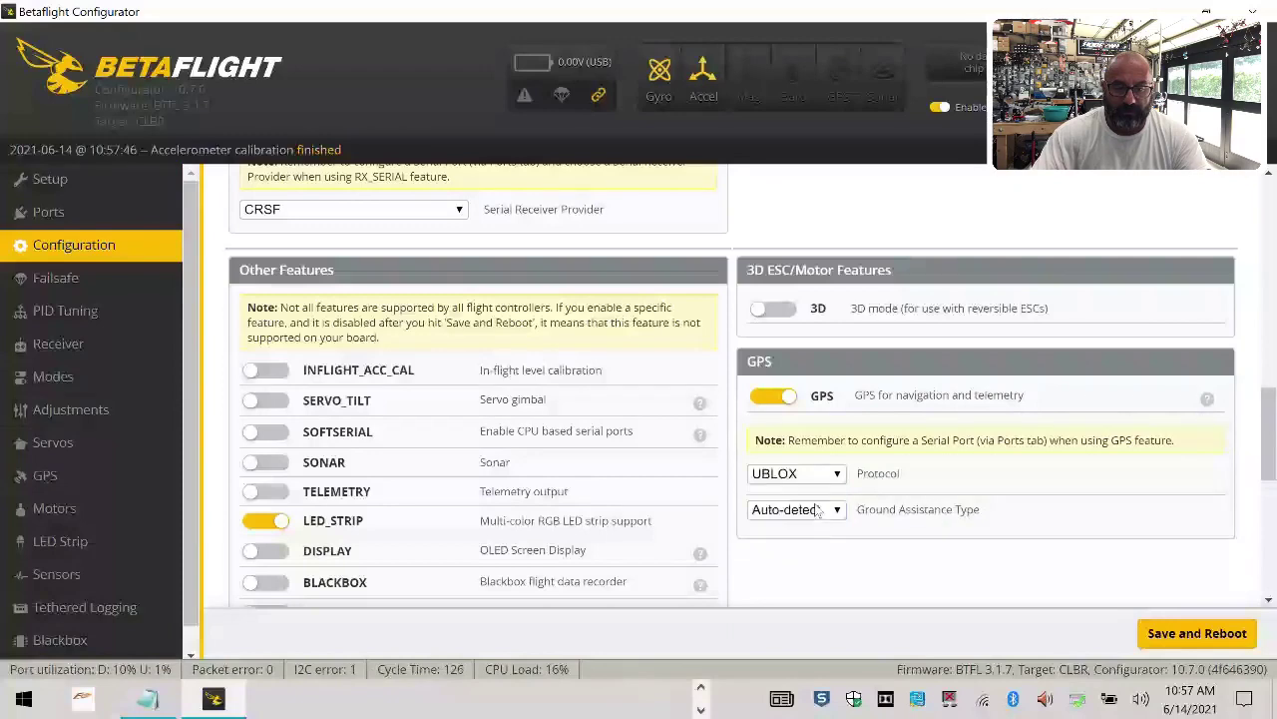
pyautogui.click(794, 509)
pyautogui.click(836, 420)
pyautogui.scroll(-2, 998, 479)
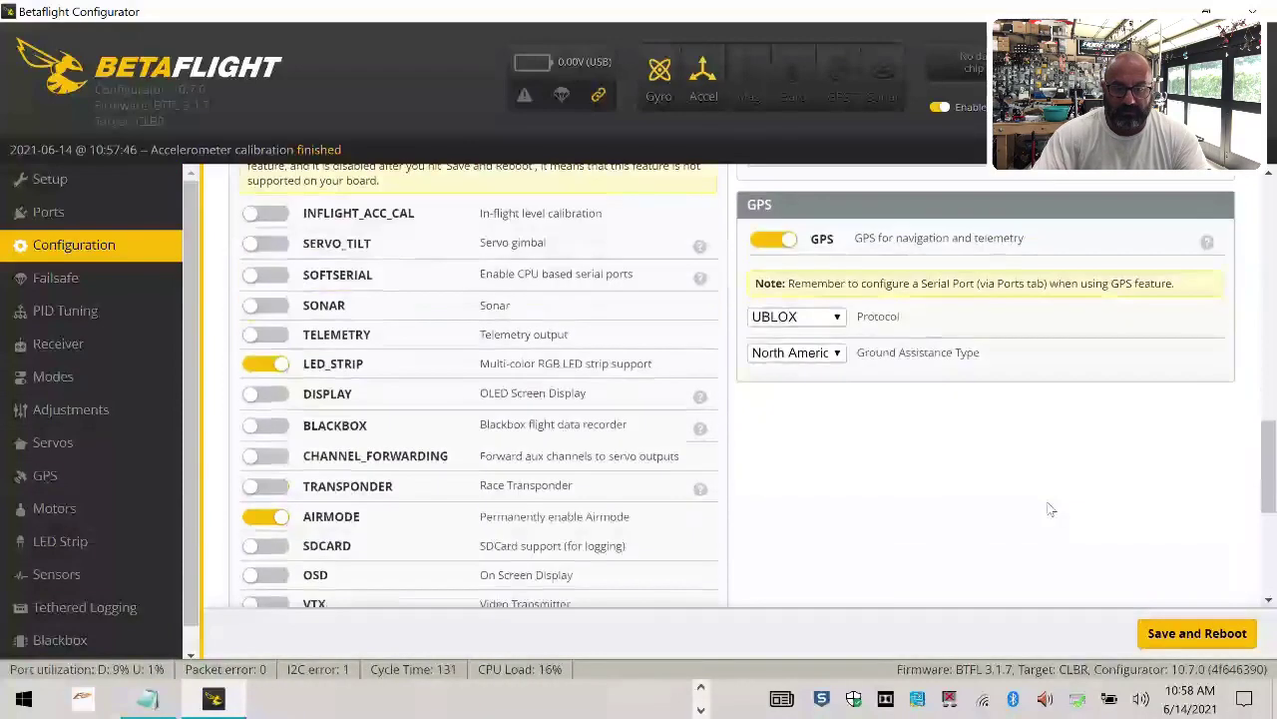
pyautogui.click(1218, 630)
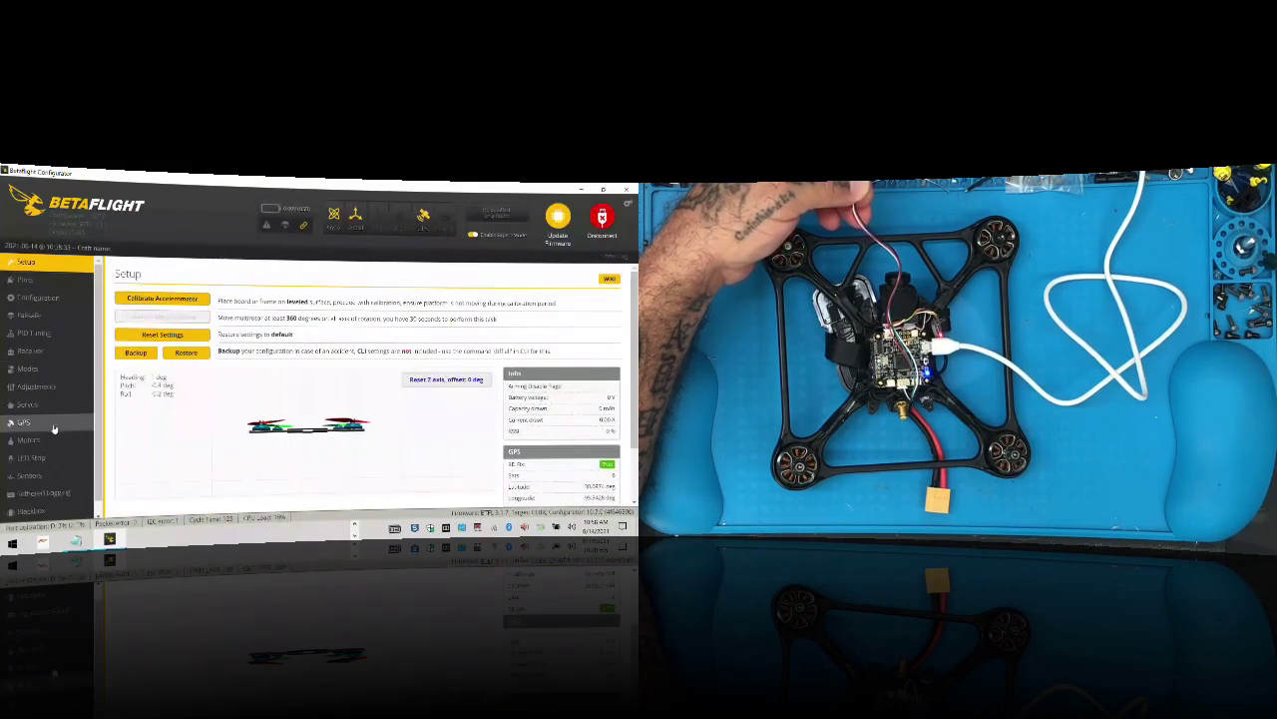
# Step: Examine the GPS page for the 3D fix, coordinates, satellite signal strength and current location on the map
pyautogui.click(54, 424)
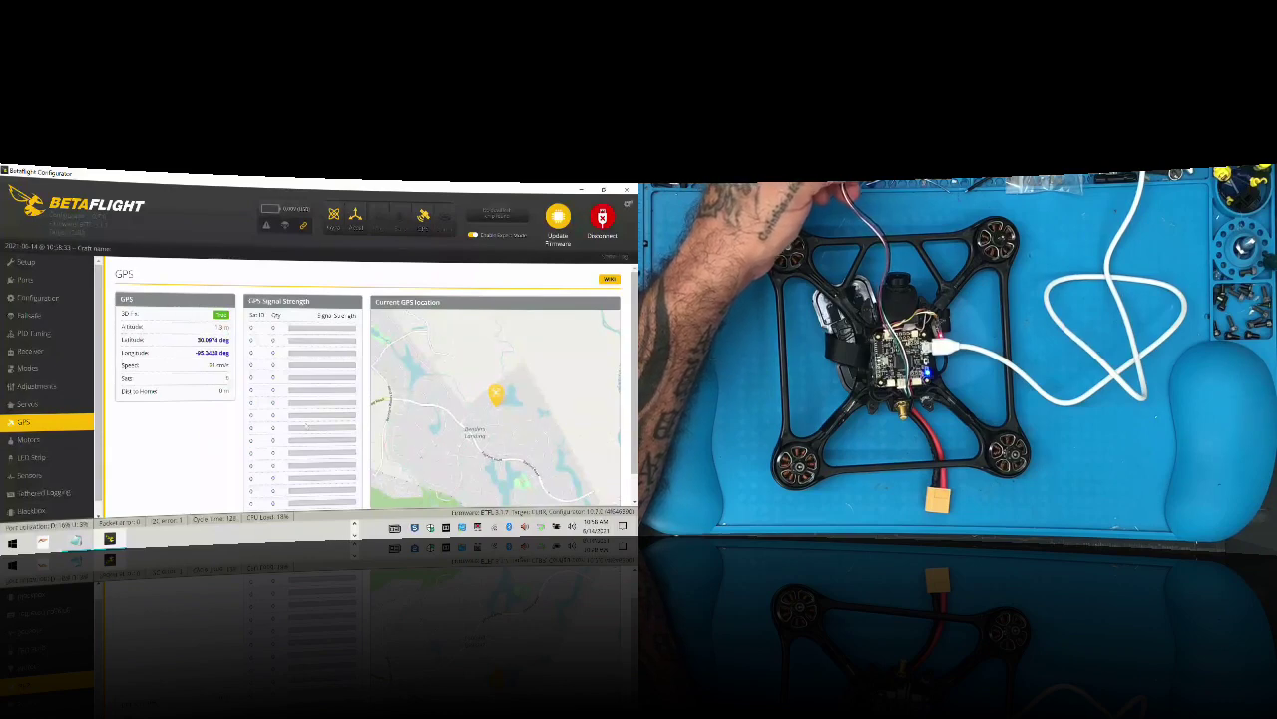
pyautogui.scroll(-1, 307, 427)
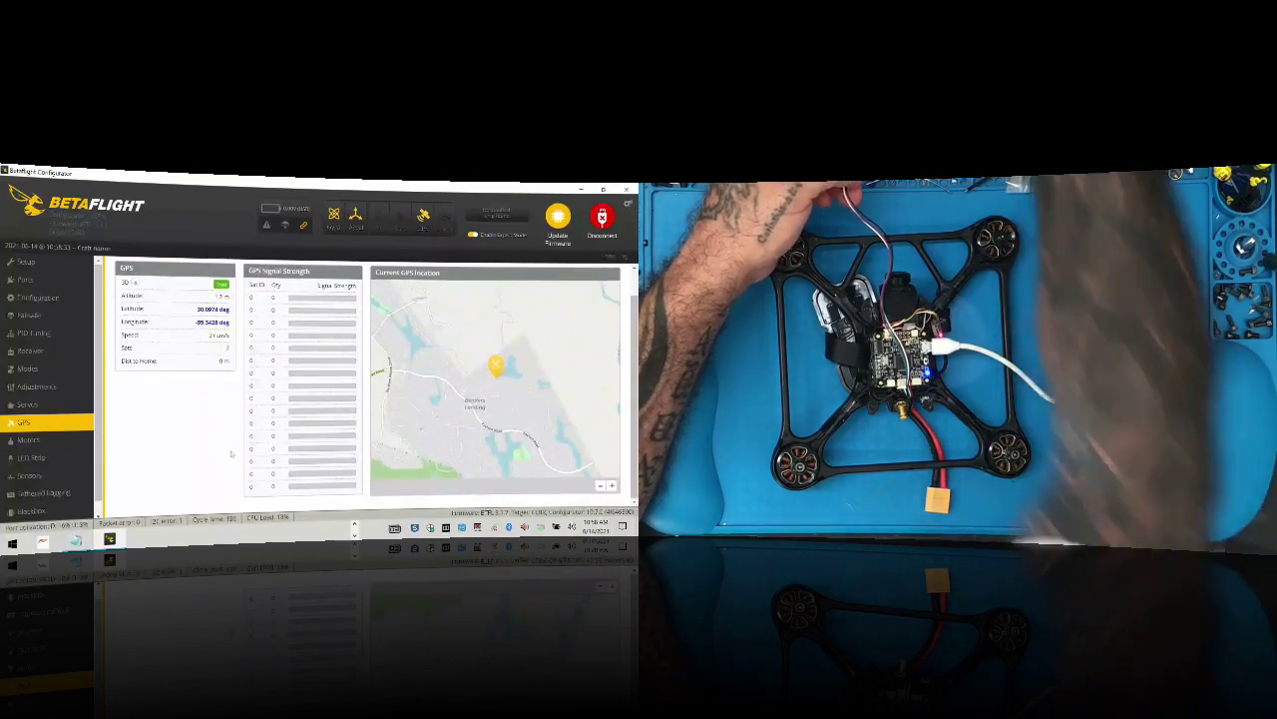